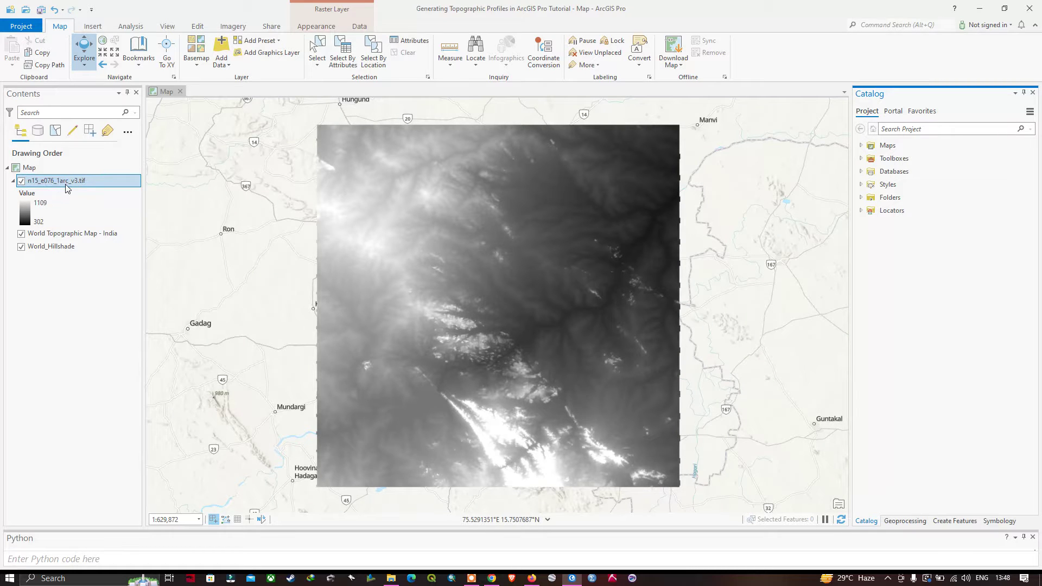
# Check EarthExplorer, then confirm the DEM layer's spatial reference is WGS 1984 UTM Zone 44N
pyautogui.hotkey('alt', 'Tab')
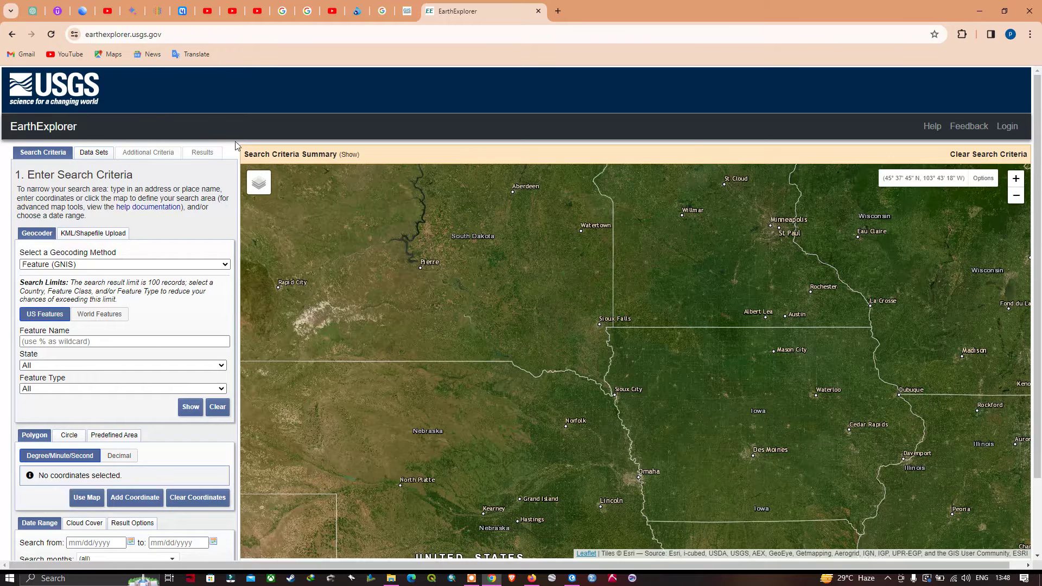
pyautogui.hotkey('alt', 'Tab')
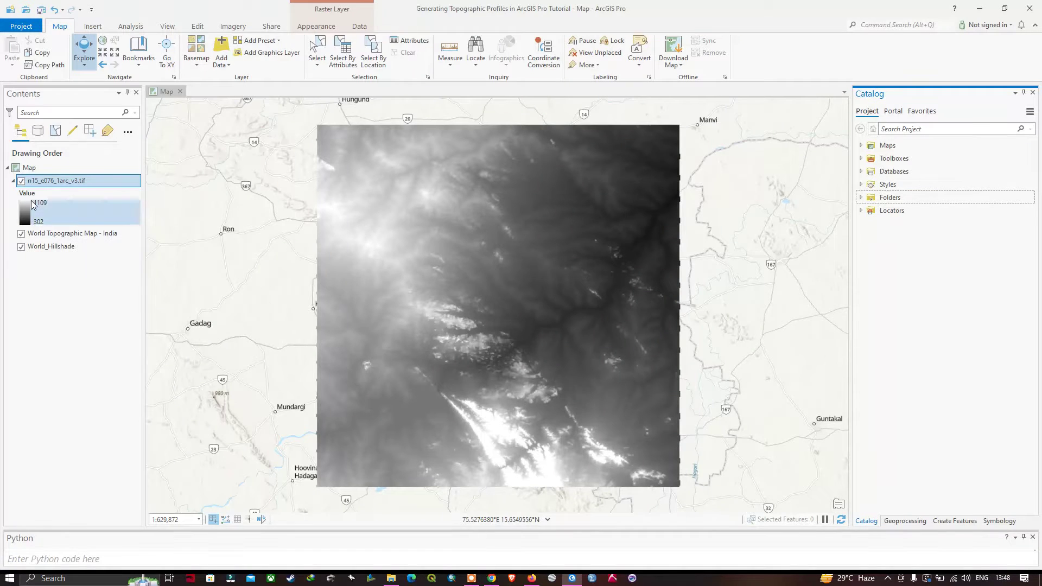
pyautogui.rightClick(63, 182)
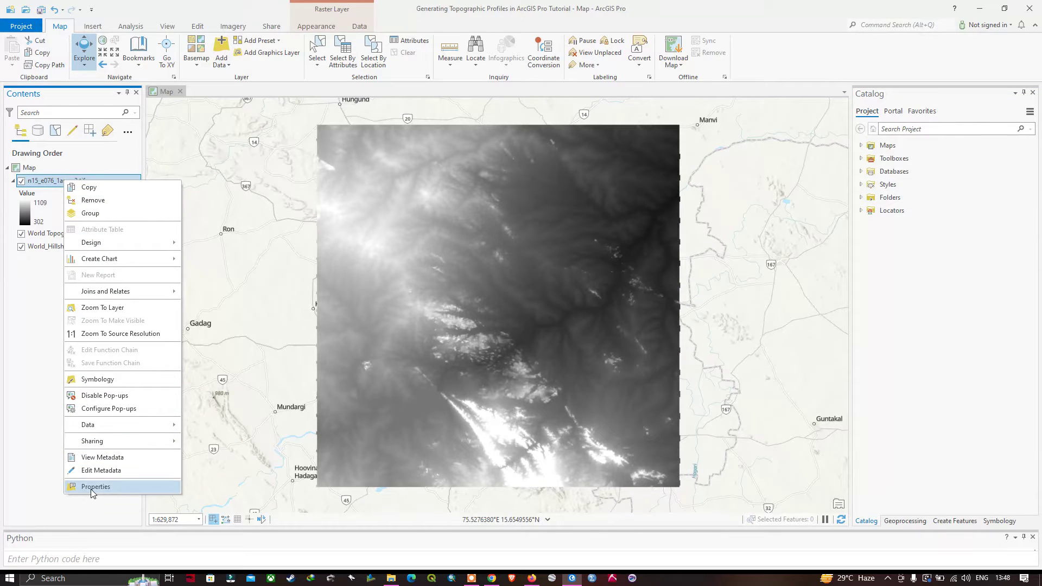
pyautogui.click(90, 489)
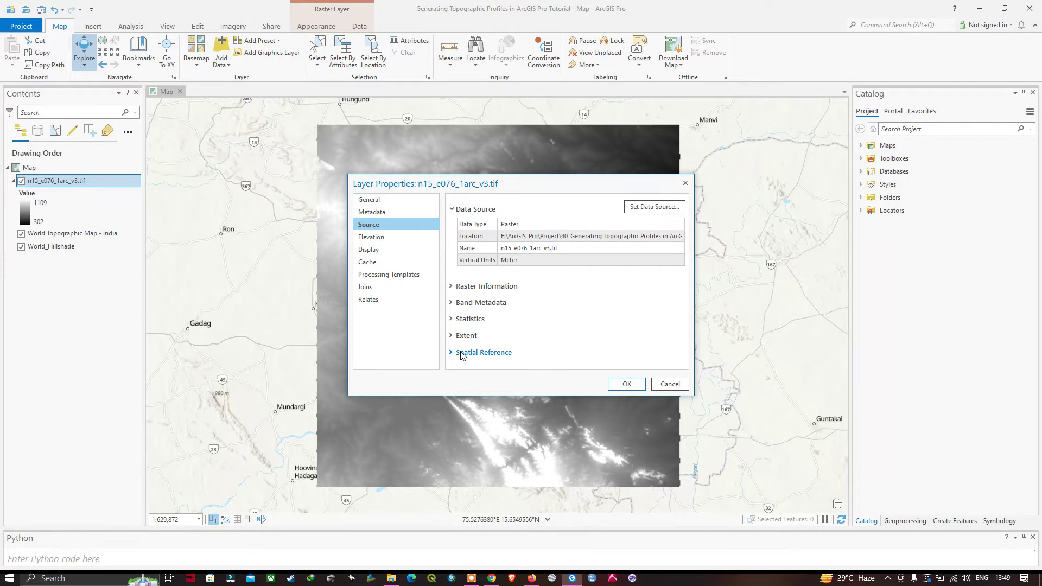
pyautogui.click(459, 354)
pyautogui.scroll(-2, 622, 309)
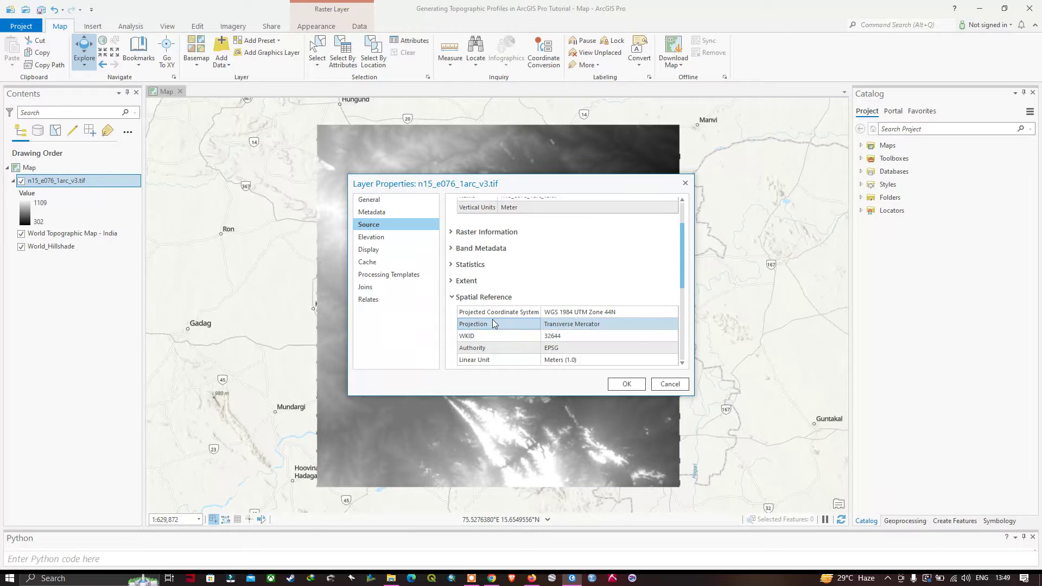
pyautogui.click(559, 314)
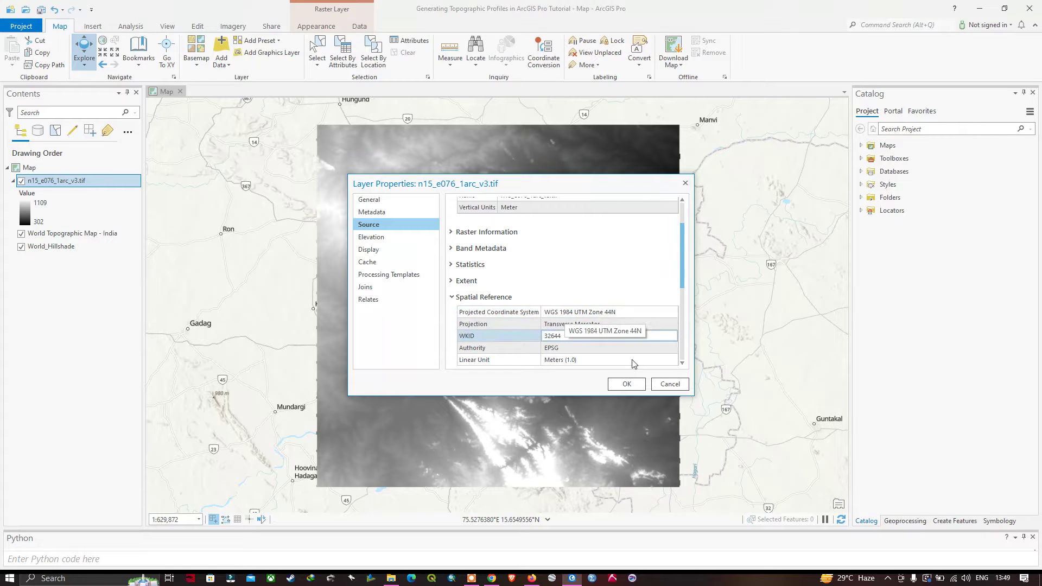
pyautogui.click(626, 385)
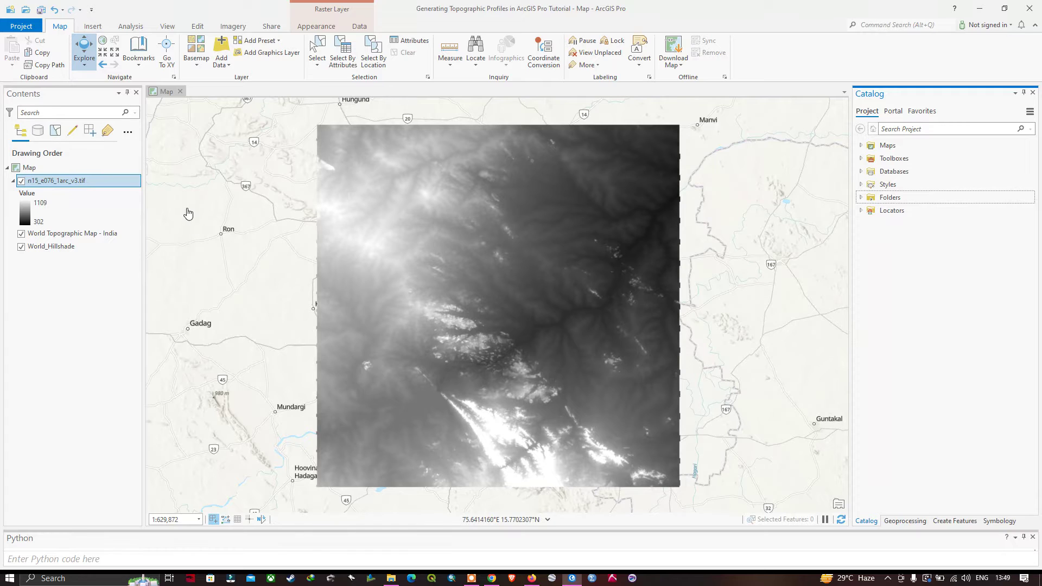
# Review the DEM's Export Raster coordinate system settings and close them without exporting
pyautogui.rightClick(54, 181)
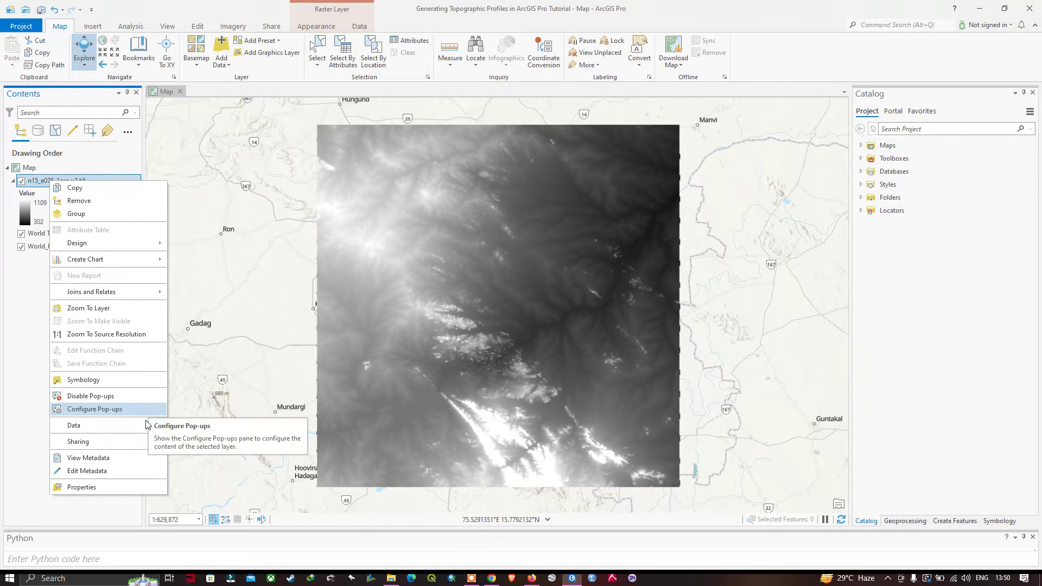
pyautogui.moveTo(145, 429)
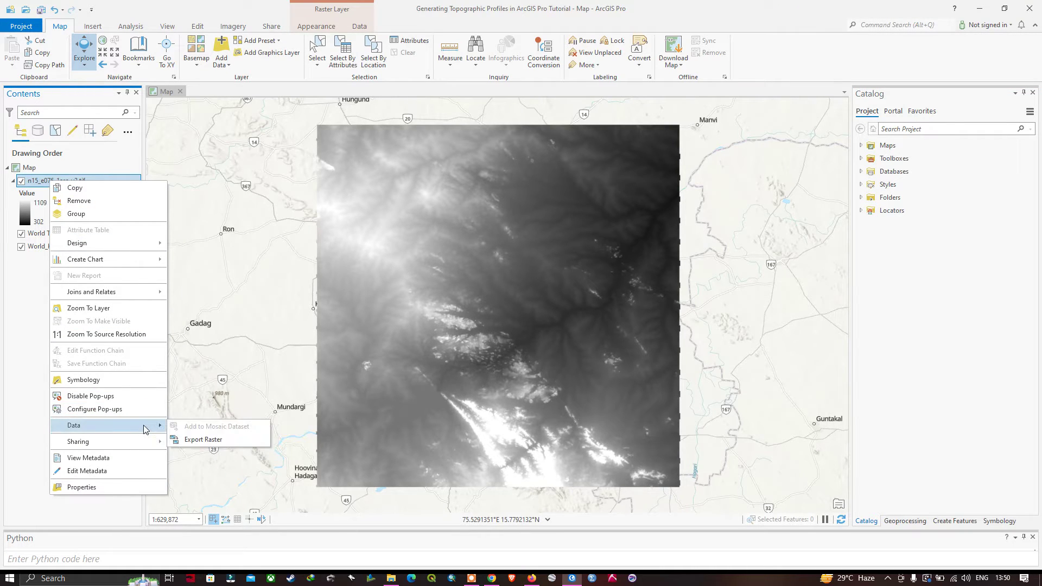
pyautogui.click(213, 438)
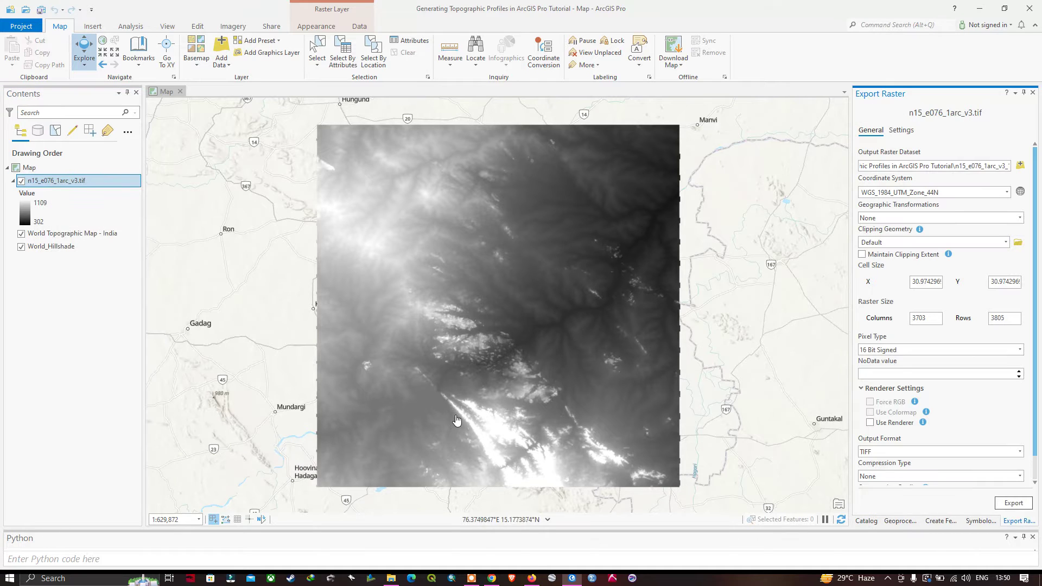
pyautogui.click(1020, 192)
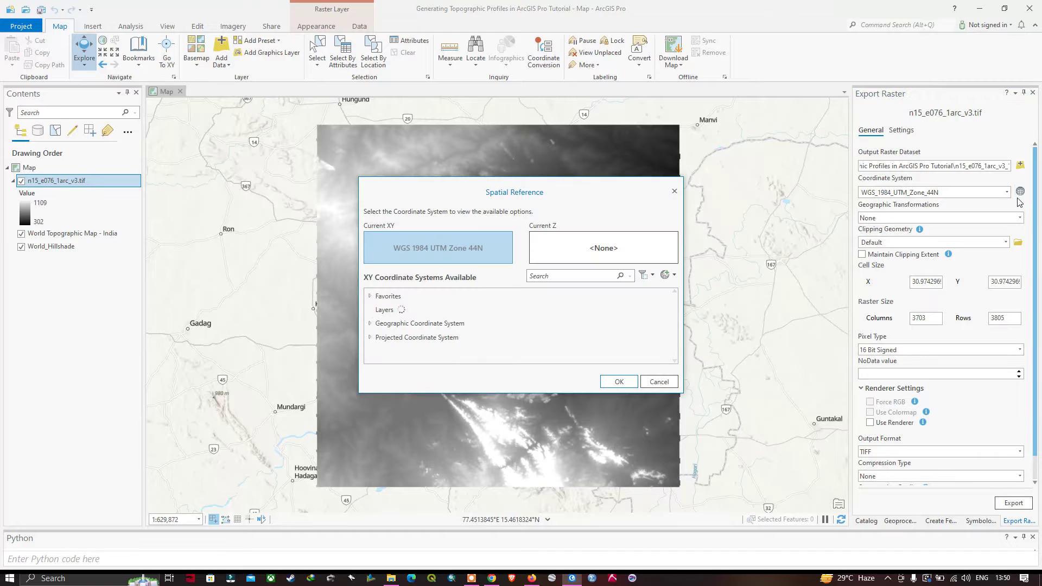
pyautogui.click(661, 383)
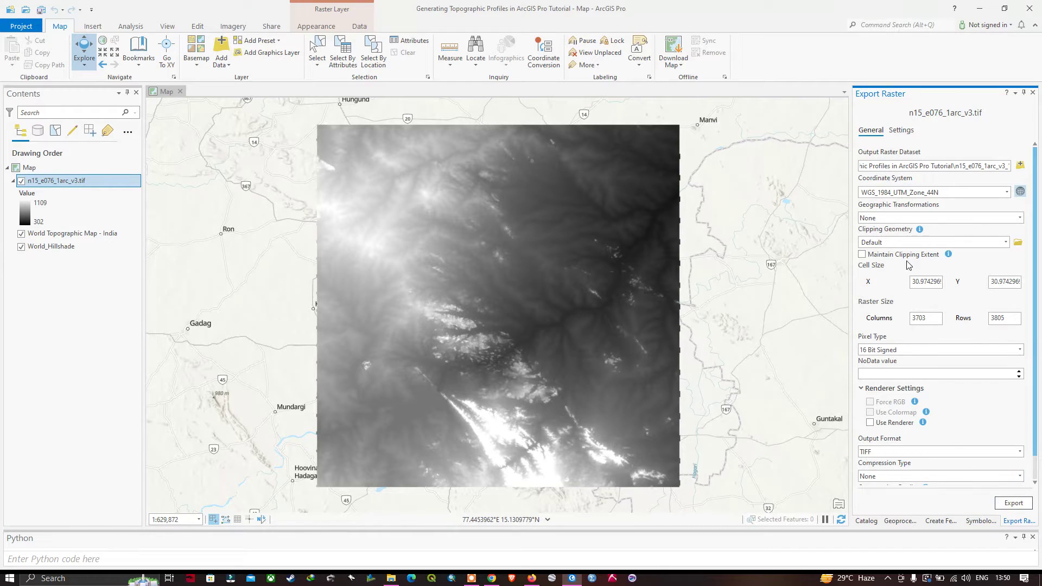
pyautogui.click(1033, 92)
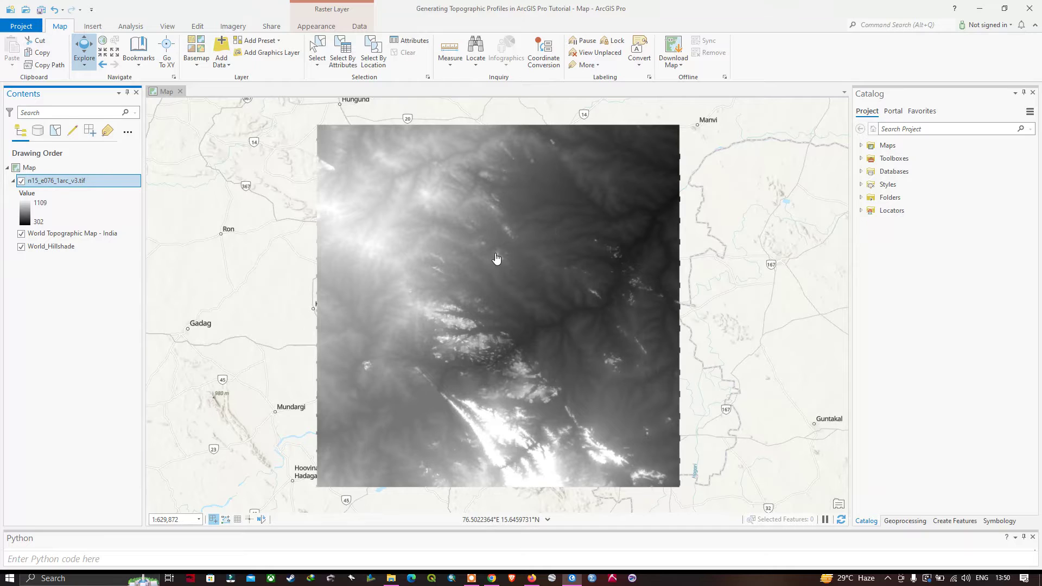
# Convert the 2D map to the Map_3D local scene, check the original Map, then return to Map_3D
pyautogui.click(169, 28)
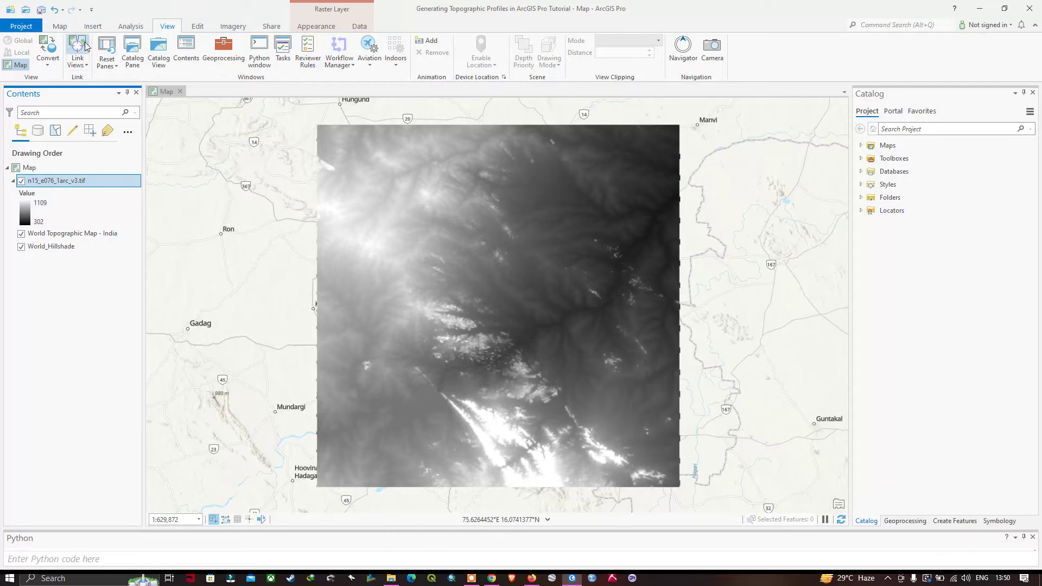
pyautogui.click(48, 65)
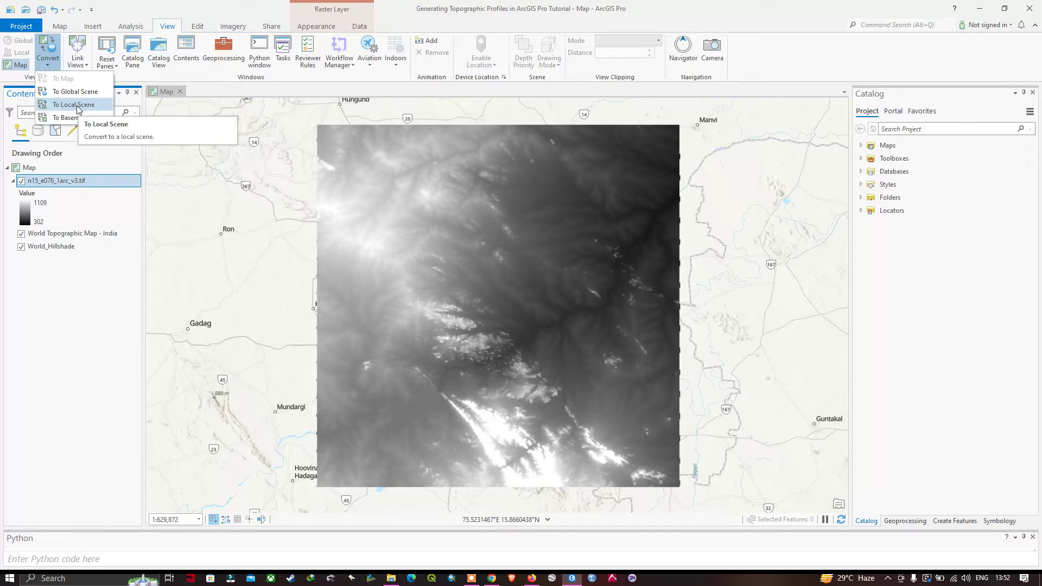
pyautogui.click(76, 105)
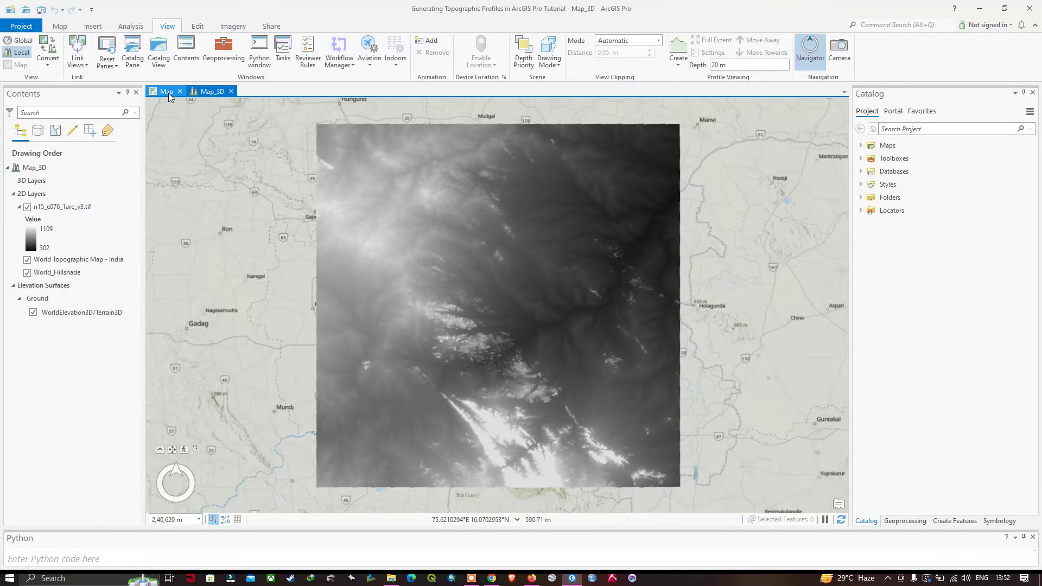
pyautogui.click(174, 94)
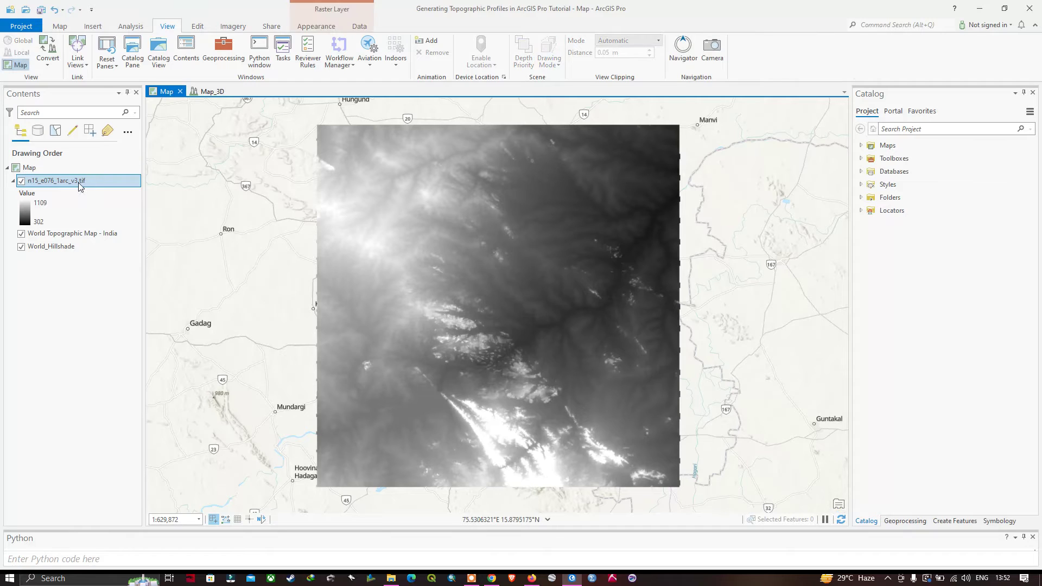
pyautogui.click(199, 93)
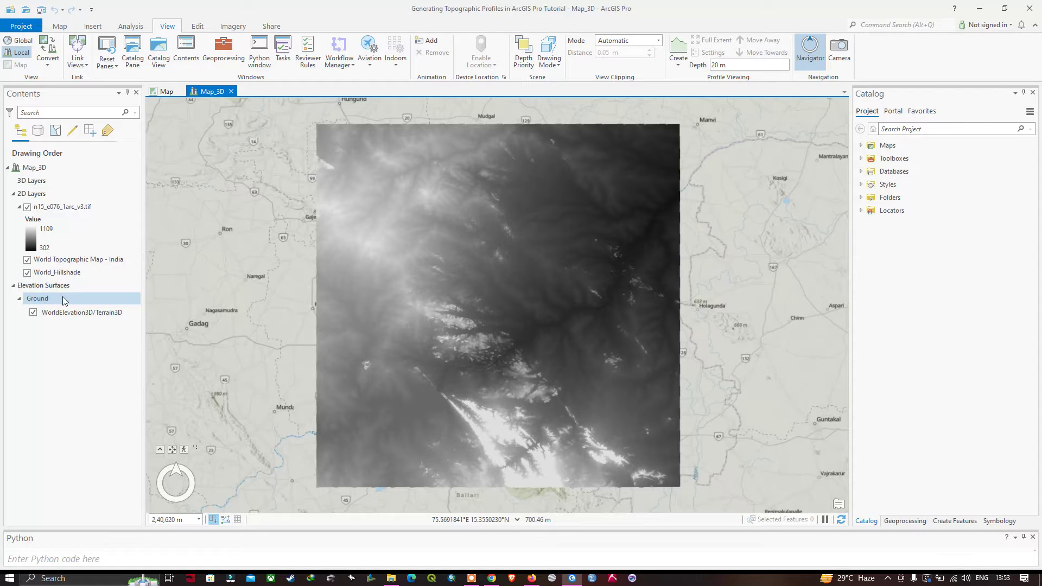
# Add n15_e076_1arc_v3.tif from the Watershed folder as a Ground elevation source and zoom out
pyautogui.rightClick(43, 304)
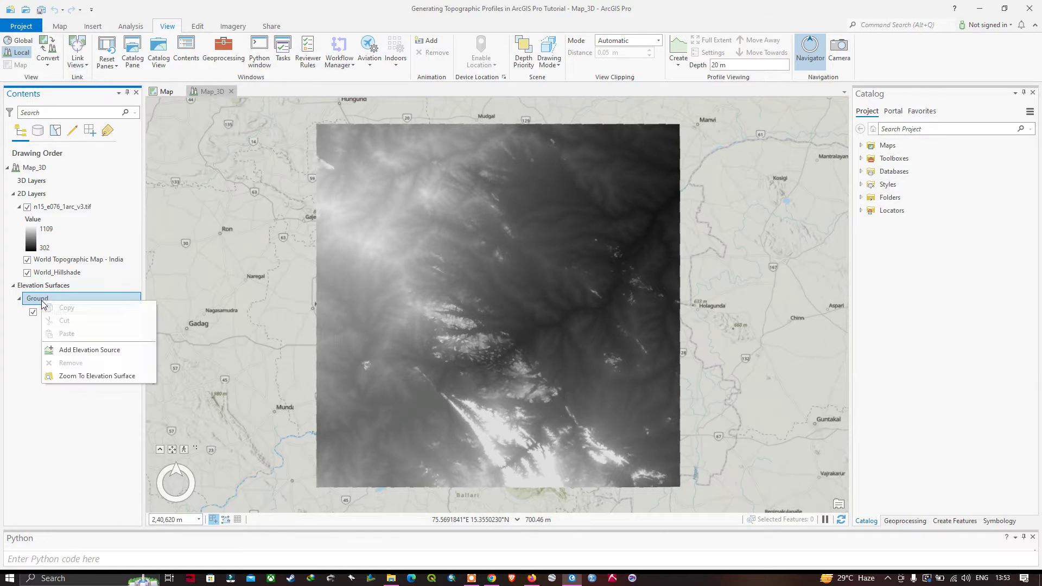
pyautogui.click(72, 351)
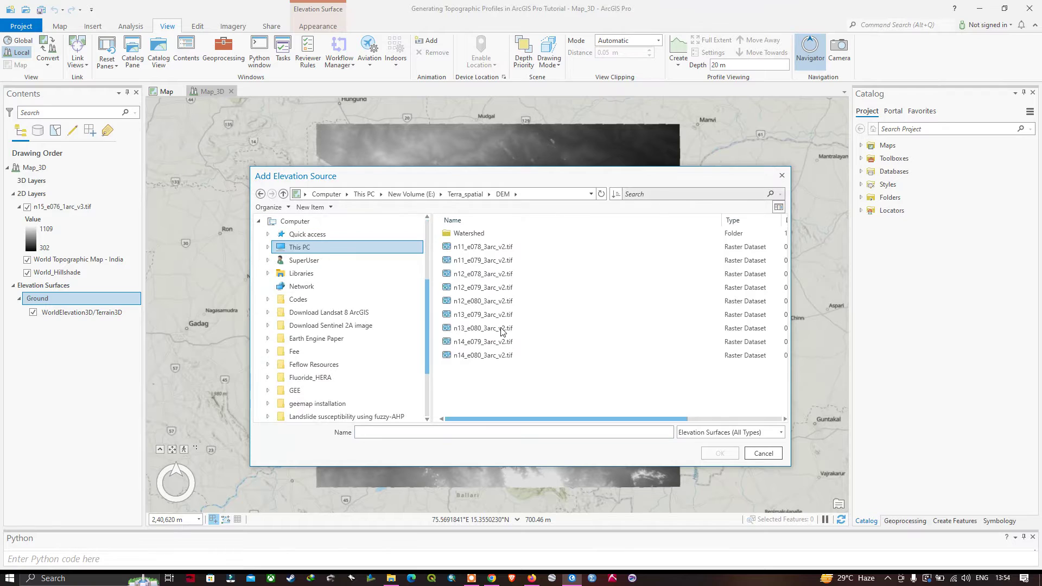
pyautogui.doubleClick(486, 232)
pyautogui.click(487, 232)
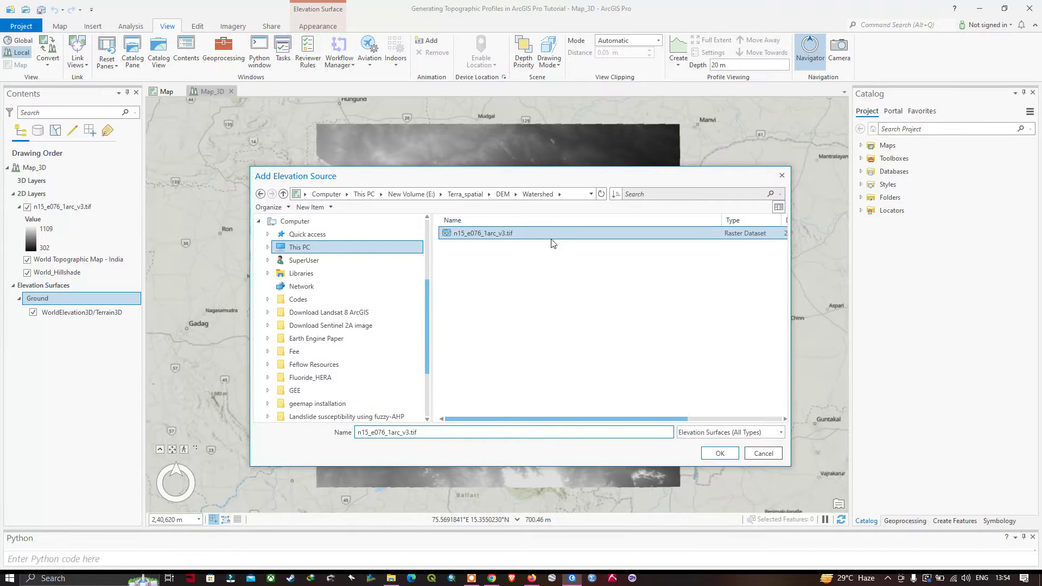
pyautogui.click(720, 453)
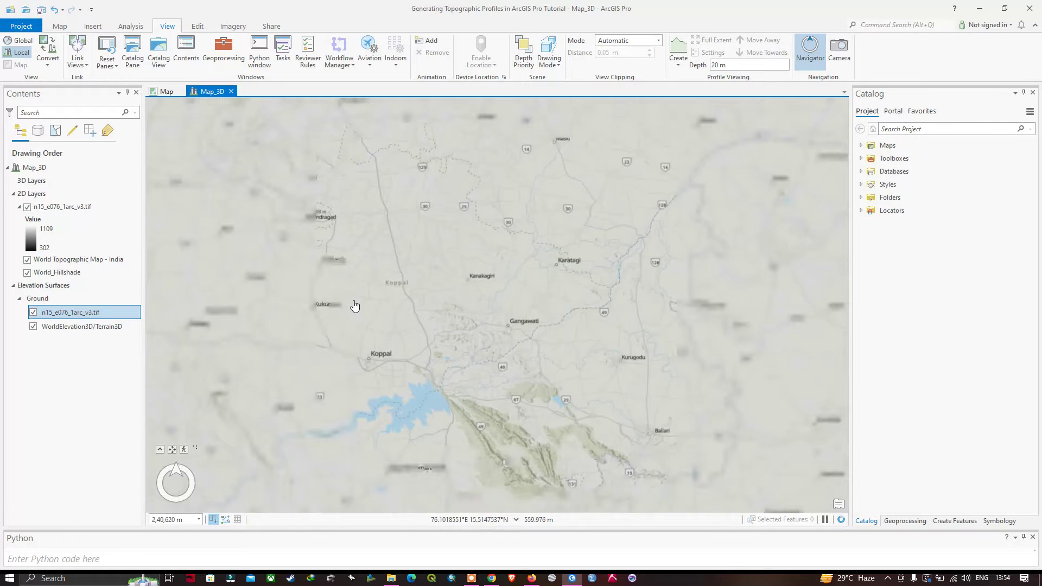
pyautogui.scroll(-2, 355, 306)
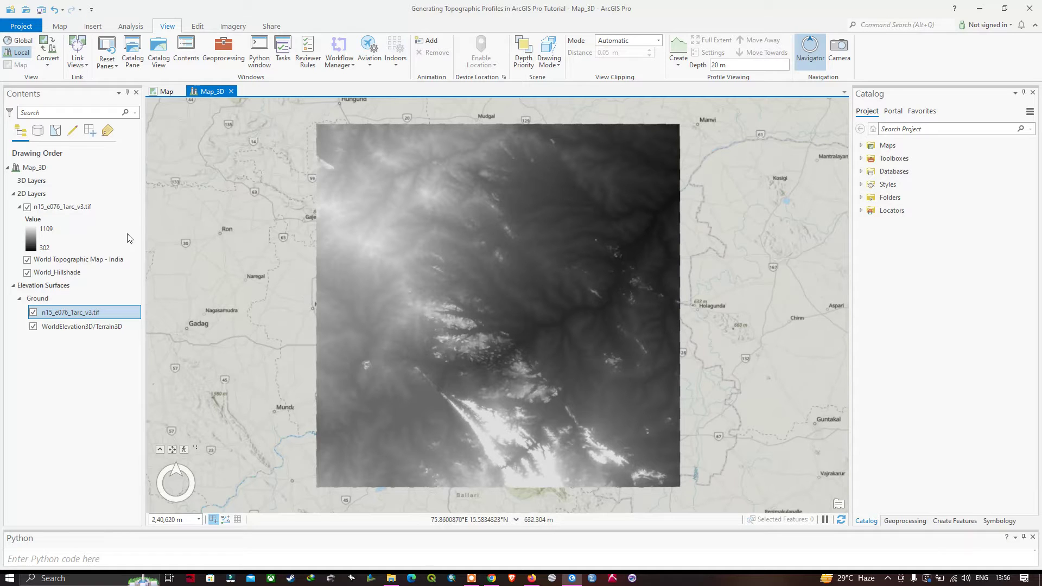
# Give the n15_e076 raster a Stretch symbology with the purple-blue-green-yellow-red colour scheme
pyautogui.click(46, 211)
pyautogui.rightClick(47, 211)
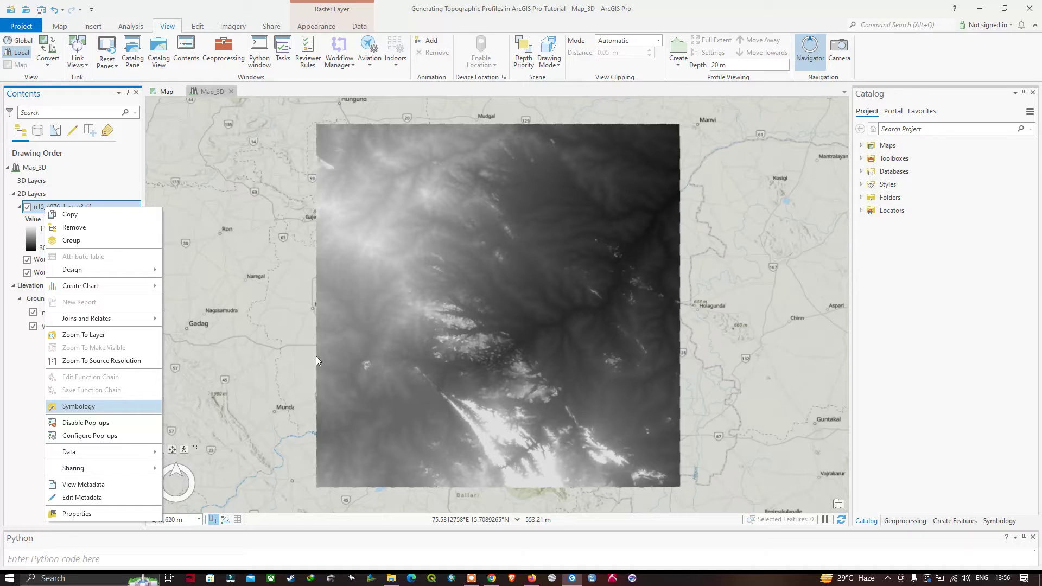
pyautogui.press('Return')
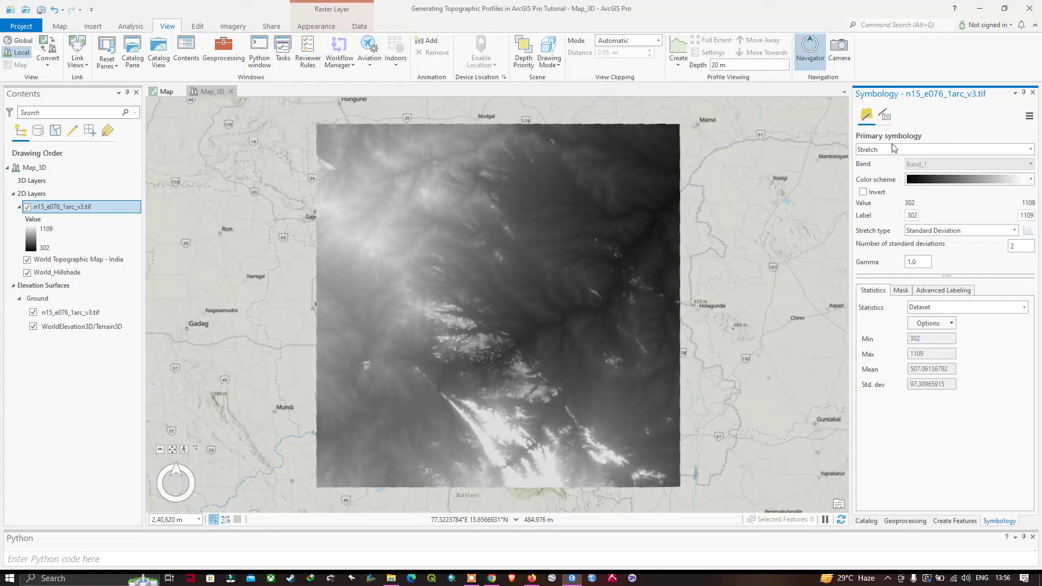
pyautogui.click(1031, 180)
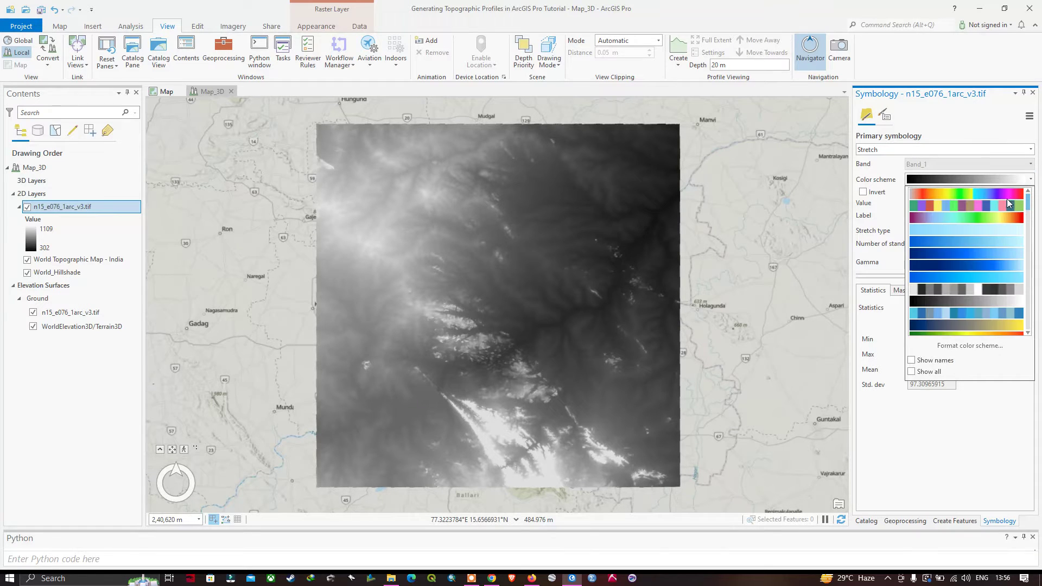
pyautogui.click(982, 219)
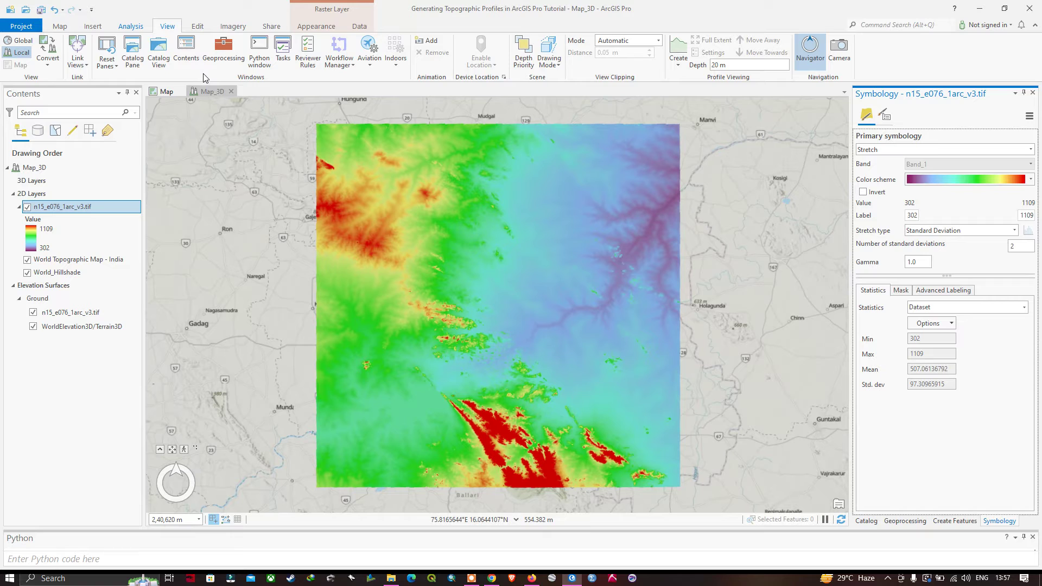
pyautogui.click(133, 30)
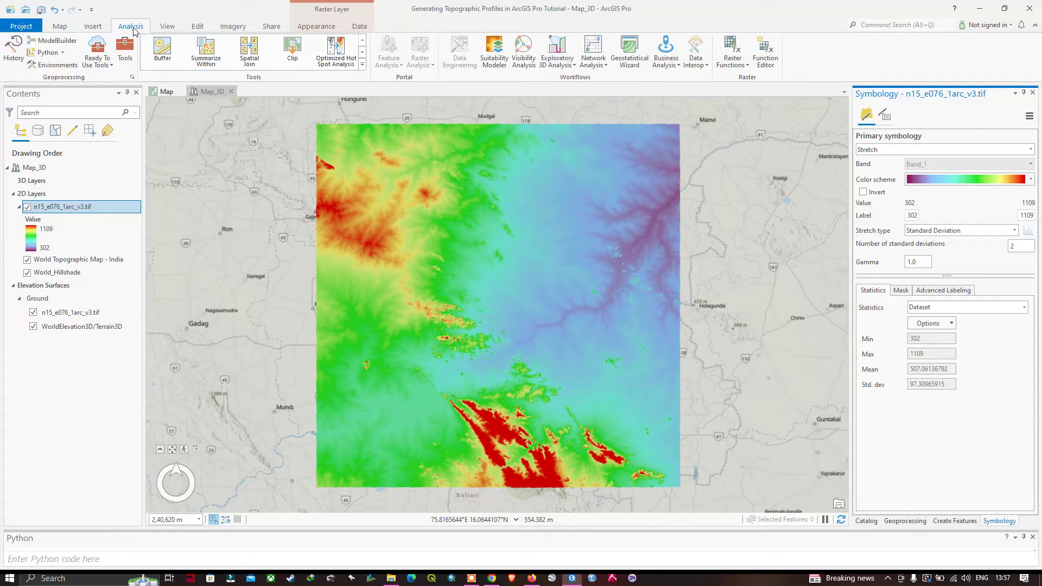
# Start an Exploratory 3D Elevation Profile analysis with distance units set to Kilometers
pyautogui.click(571, 69)
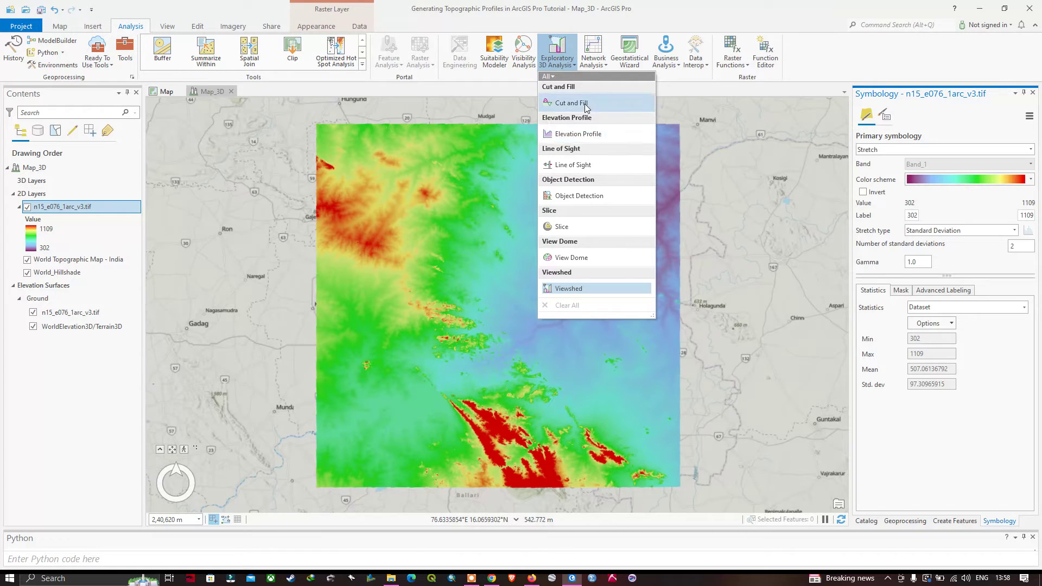
pyautogui.click(590, 138)
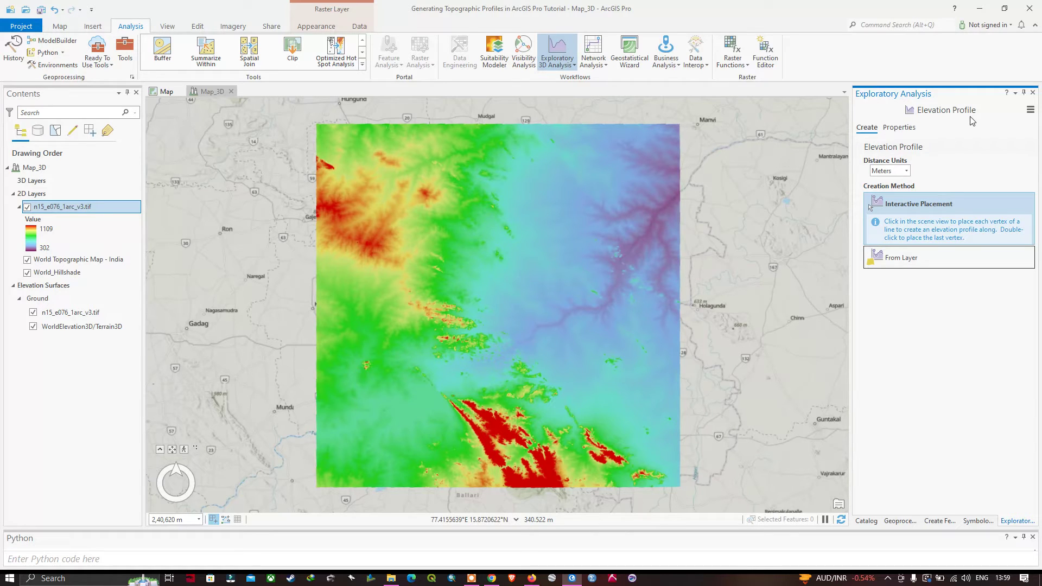
pyautogui.click(908, 170)
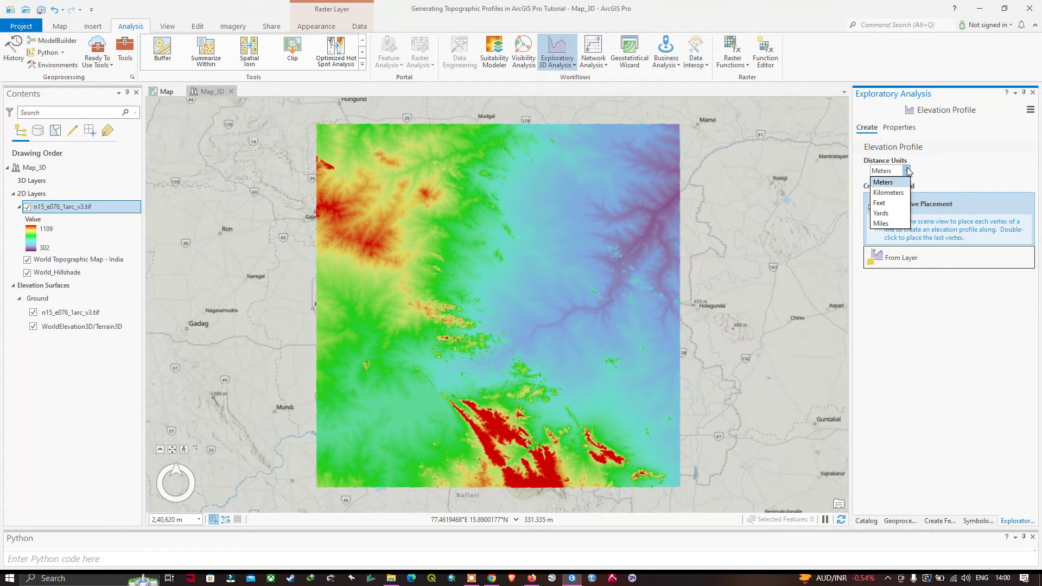
pyautogui.click(895, 196)
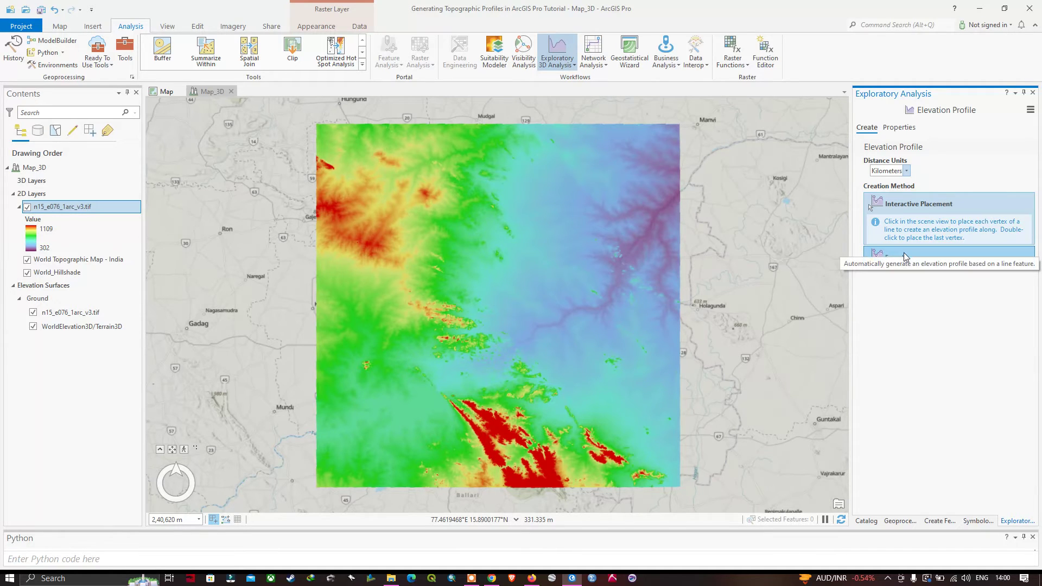
pyautogui.click(922, 204)
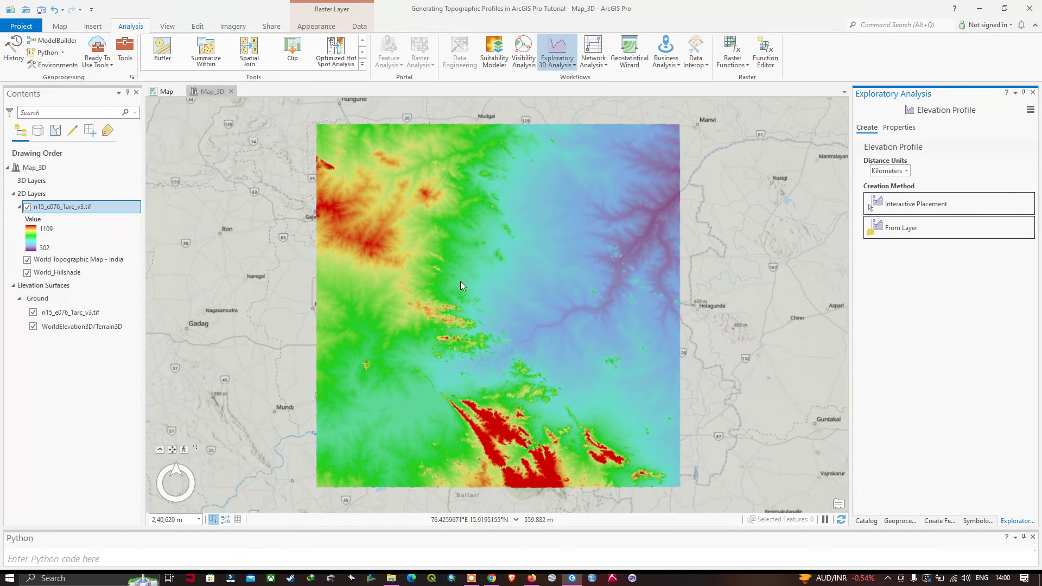
# Zoom in and draw a profile line west to east across the red southern ridges
pyautogui.click(970, 204)
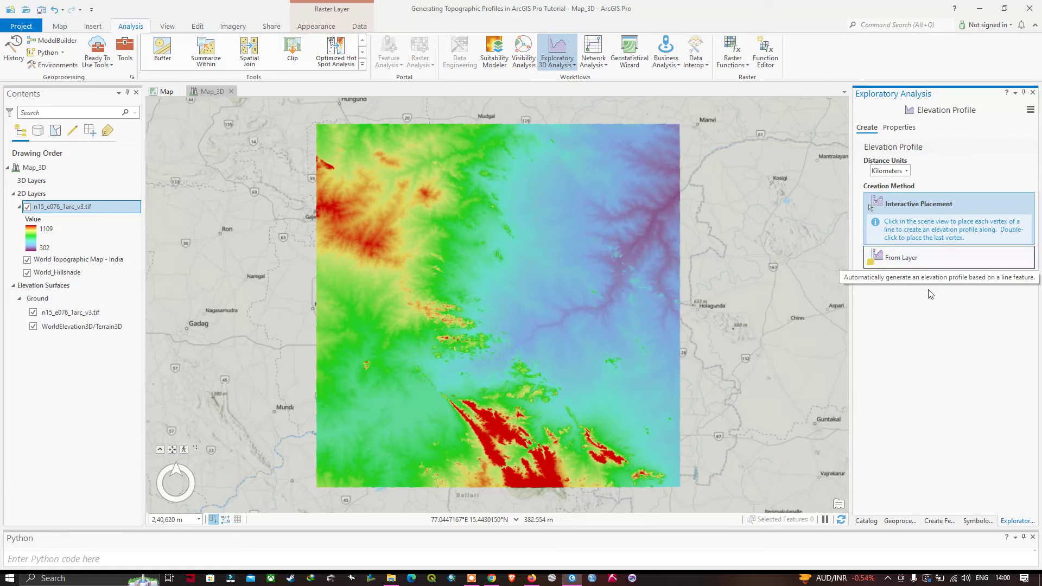
pyautogui.click(935, 268)
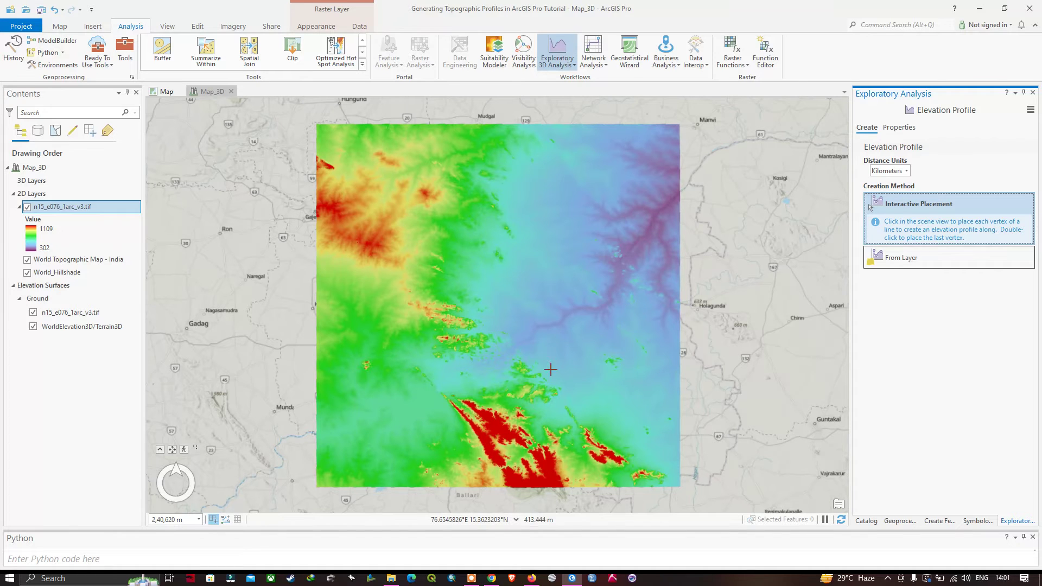
pyautogui.scroll(2, 550, 370)
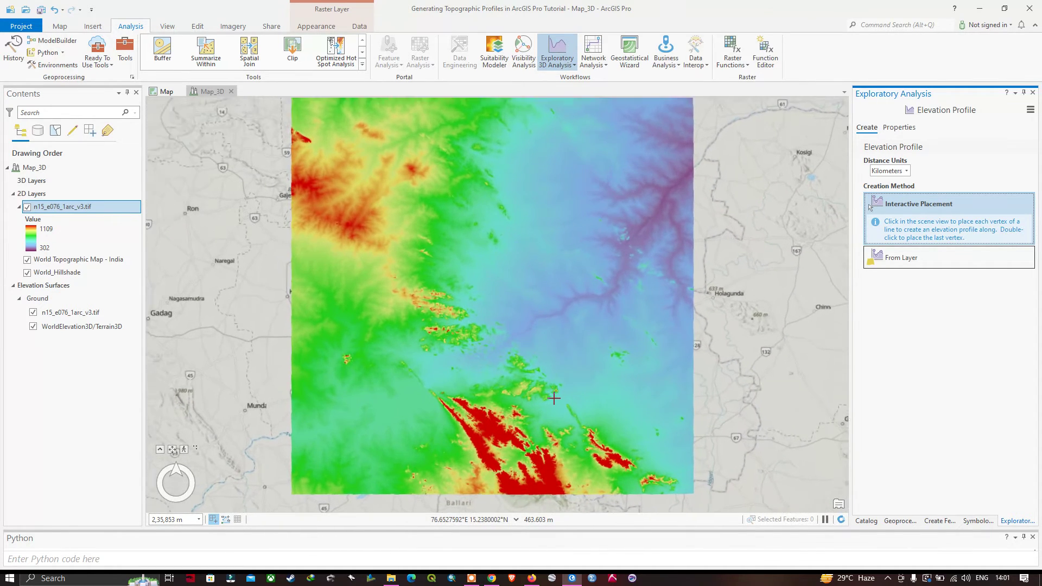
pyautogui.scroll(2, 555, 399)
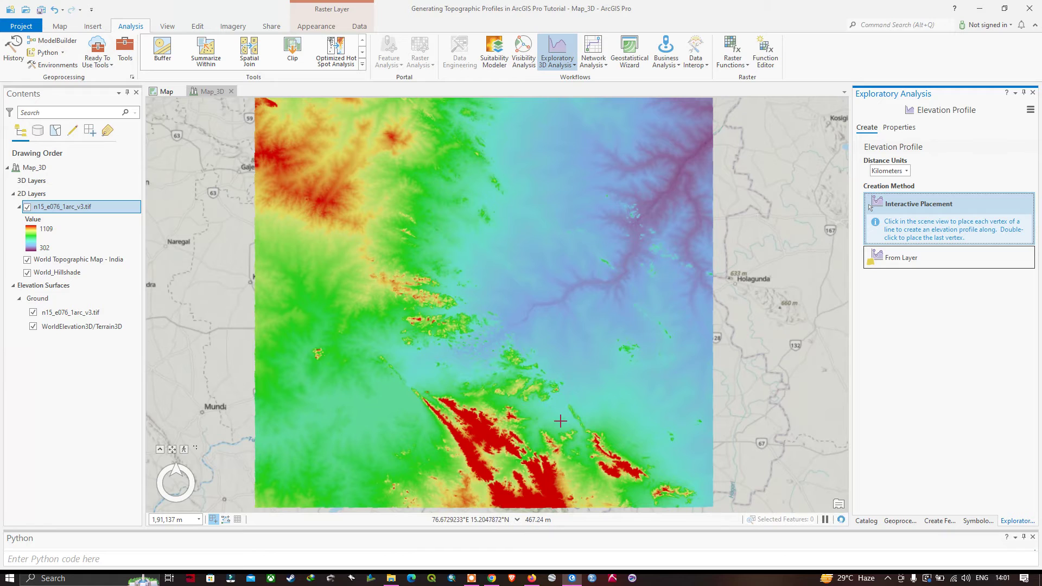
pyautogui.click(380, 431)
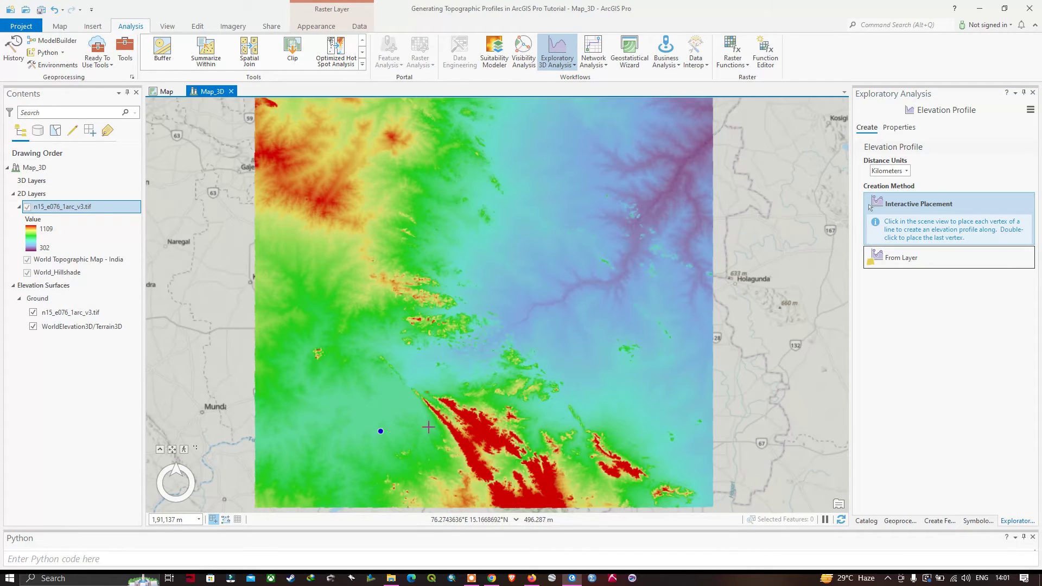
pyautogui.doubleClick(637, 420)
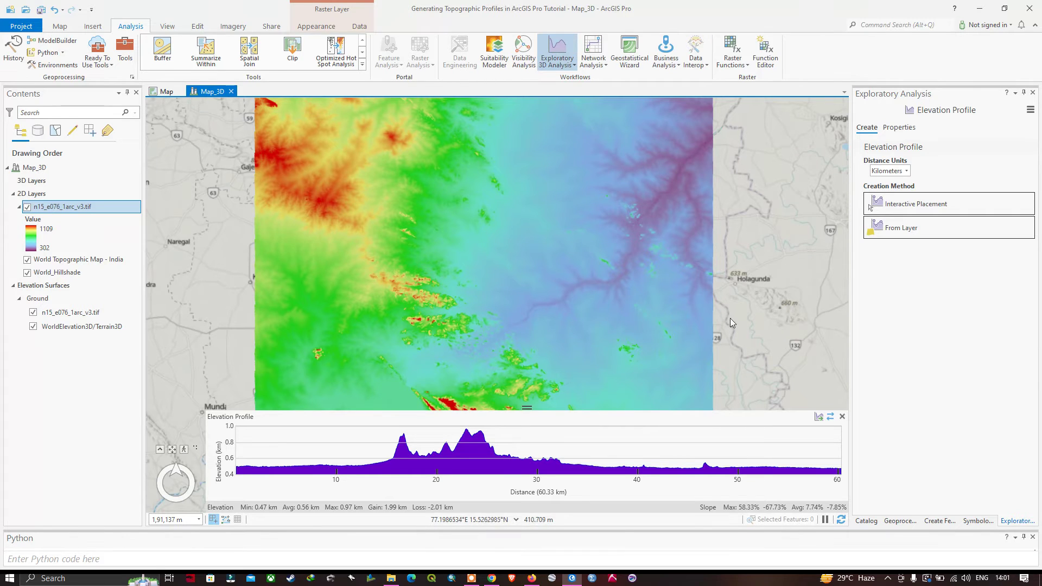
# Enlarge the elevation profile chart and recentre the map so the profile line stays visible
pyautogui.scroll(-1, 725, 319)
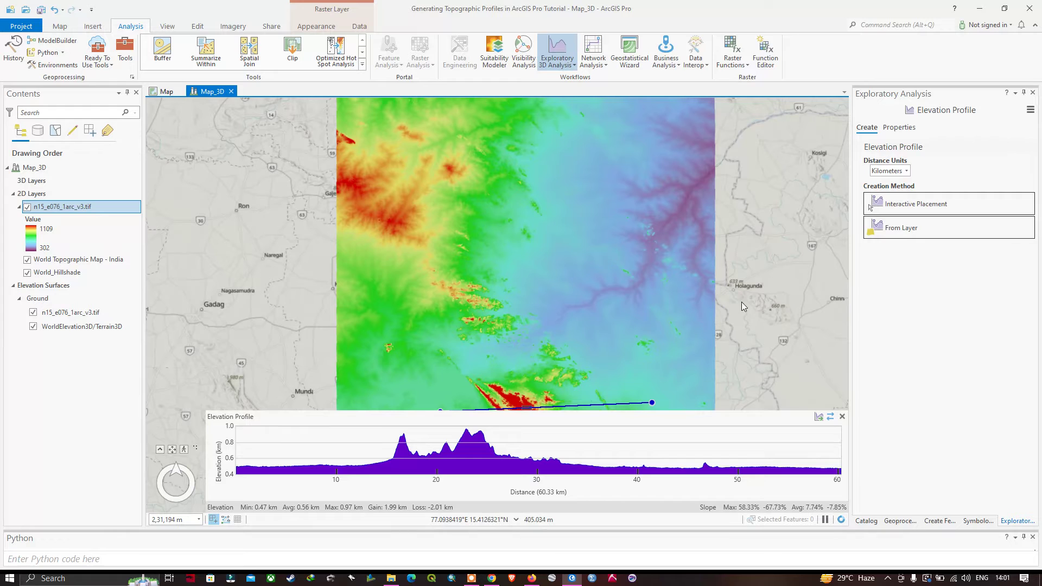
pyautogui.moveTo(743, 321); pyautogui.dragTo(715, 255)
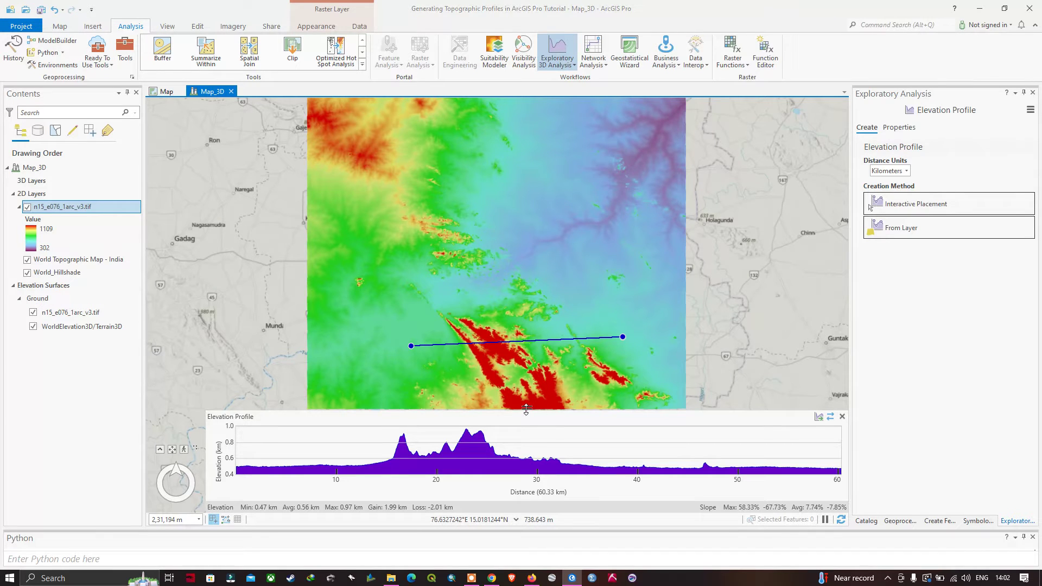
pyautogui.moveTo(527, 415); pyautogui.dragTo(527, 358)
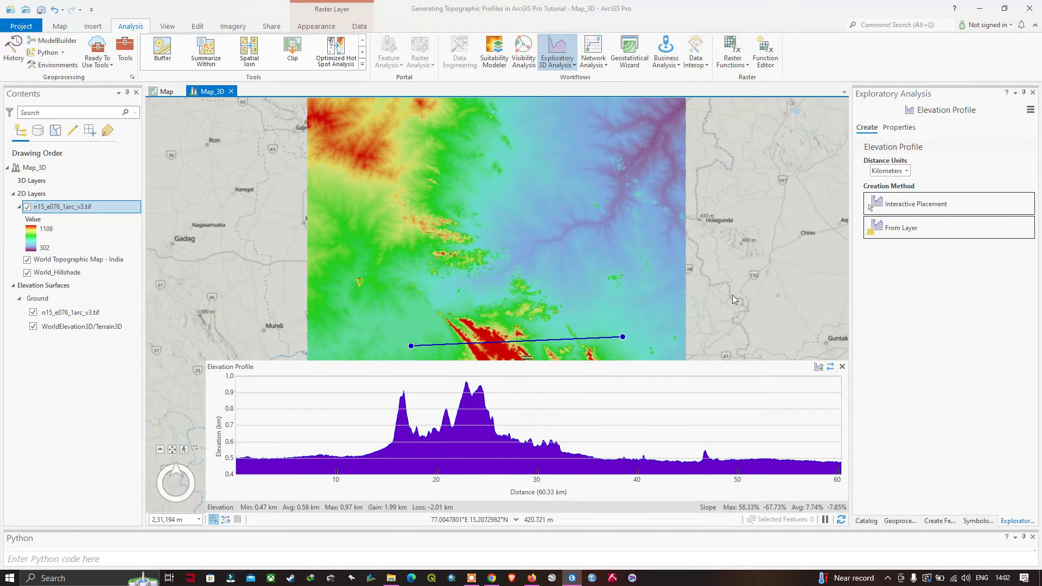
pyautogui.scroll(-1, 731, 294)
pyautogui.moveTo(768, 298); pyautogui.dragTo(721, 221)
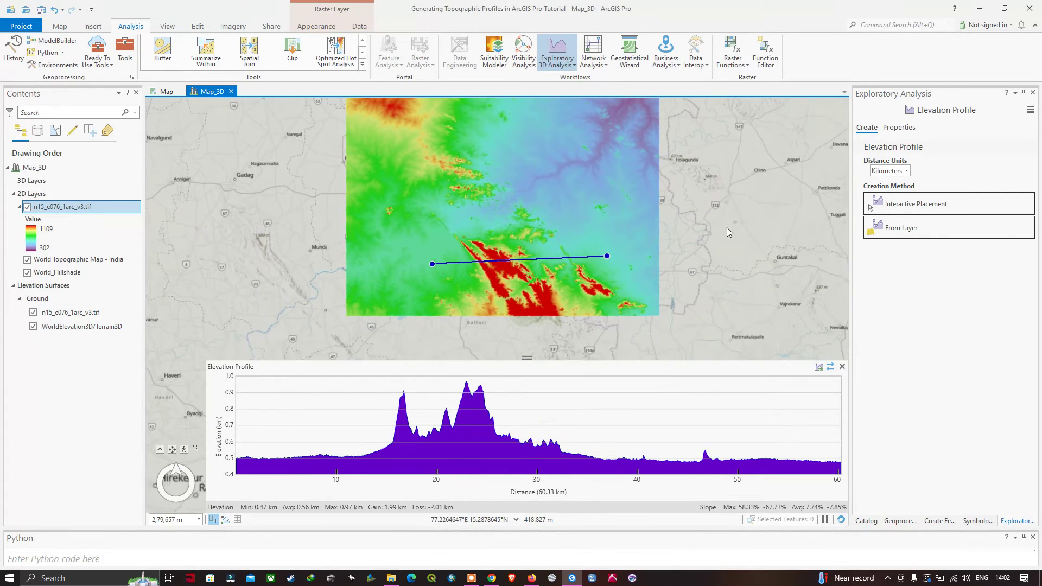
pyautogui.scroll(2, 646, 276)
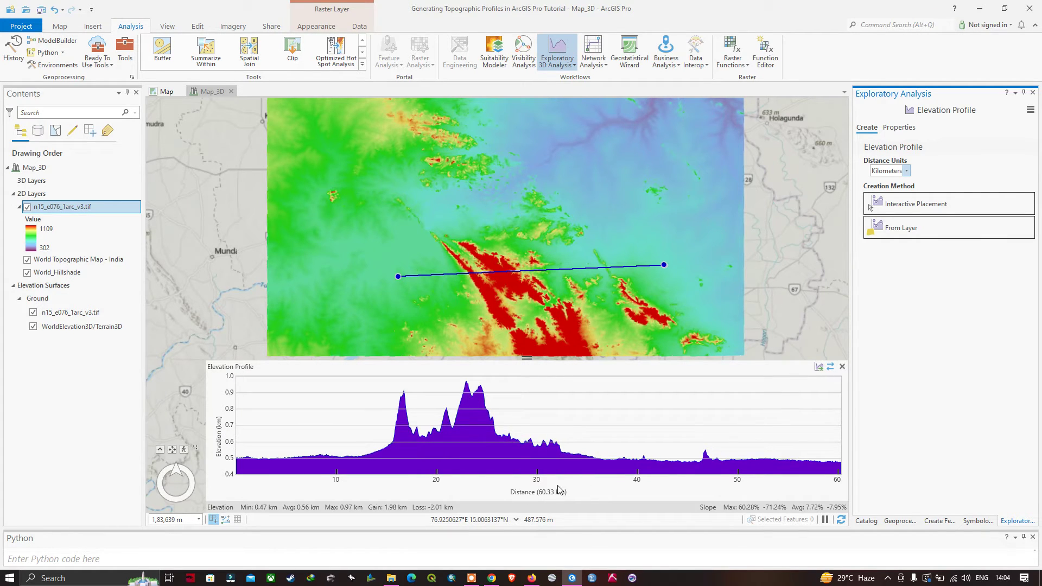
pyautogui.click(906, 171)
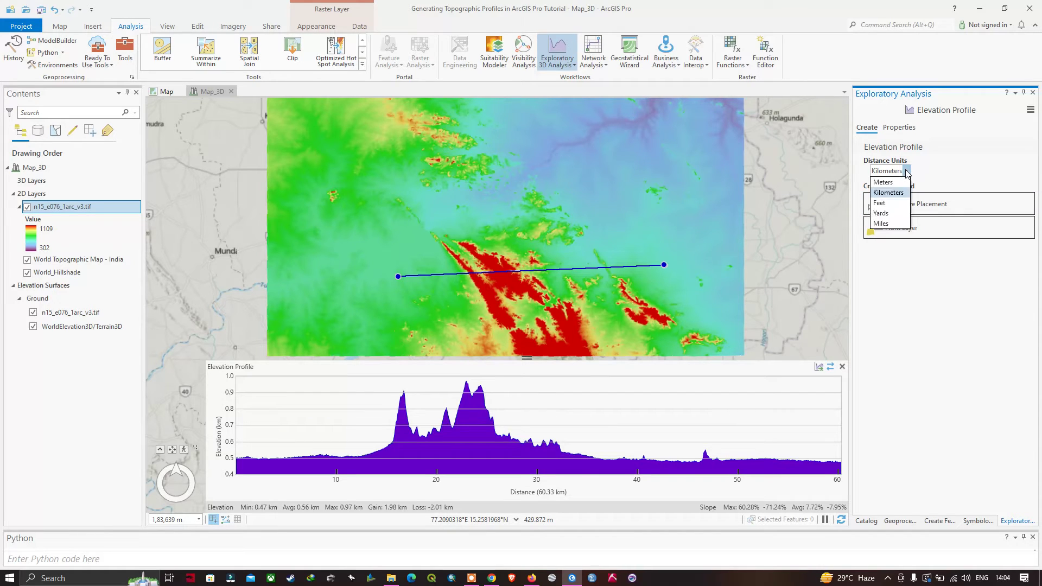
pyautogui.click(889, 183)
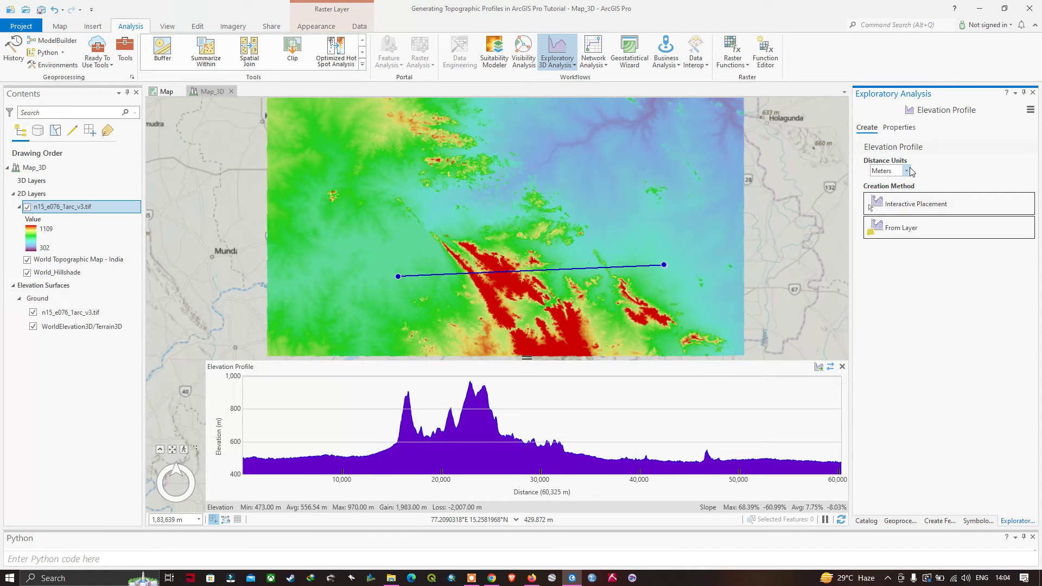
pyautogui.click(905, 171)
pyautogui.click(890, 192)
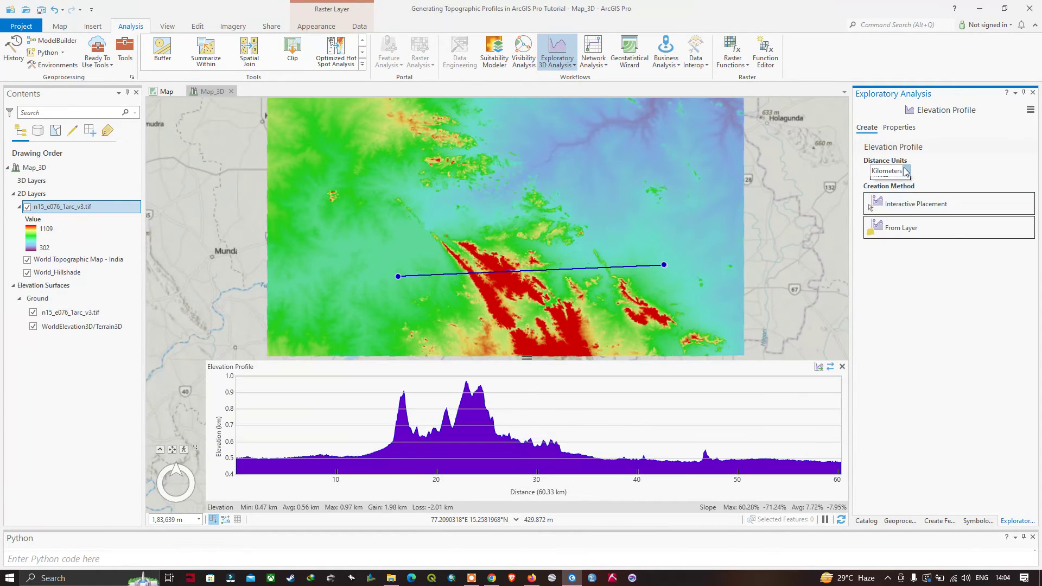
pyautogui.click(926, 171)
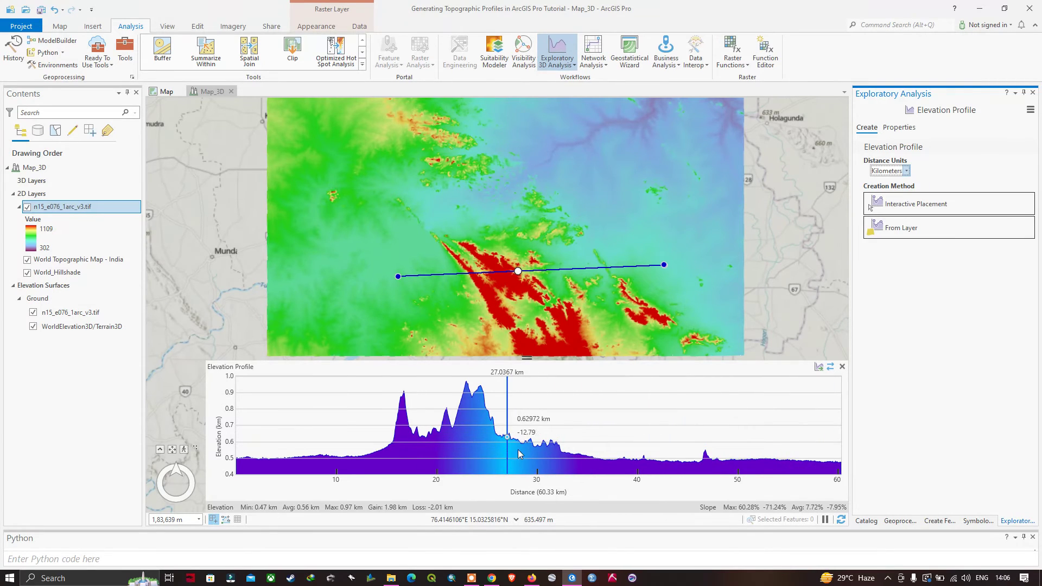
# Check the Export Graph options, then toggle Reverse Direction on the 66.82 km profile four times
pyautogui.click(819, 368)
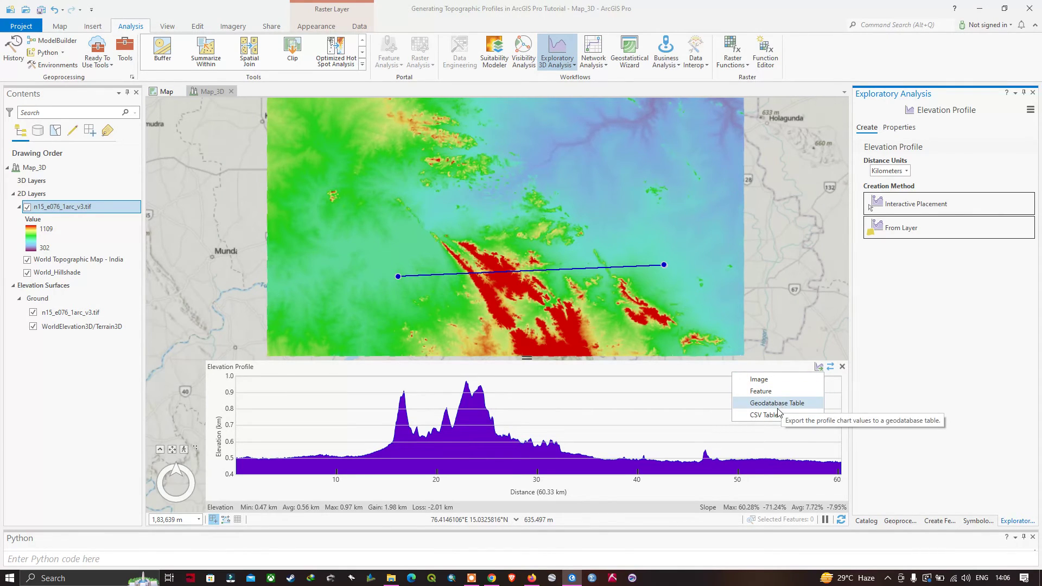
pyautogui.click(762, 416)
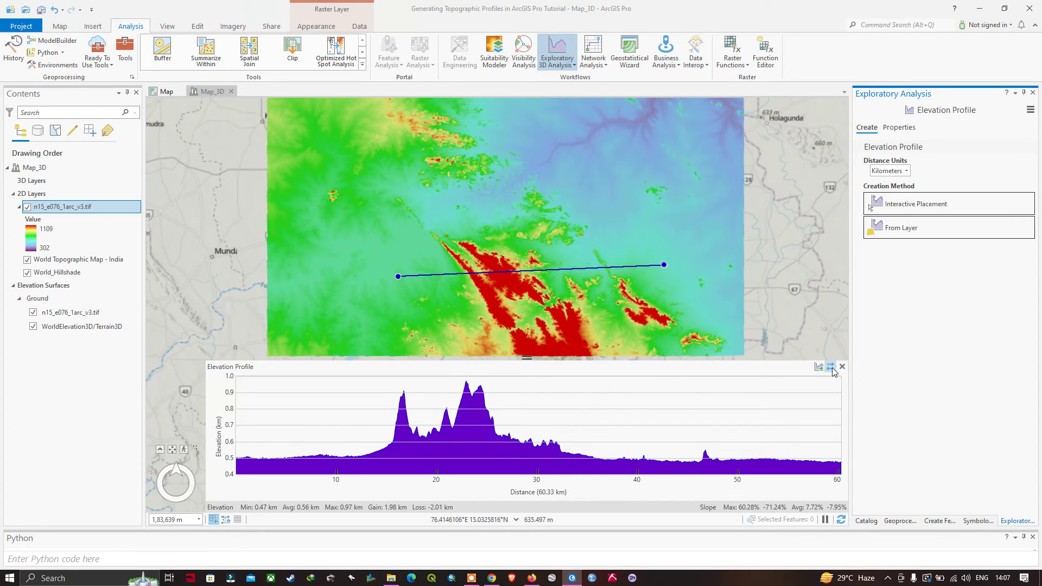
pyautogui.click(831, 368)
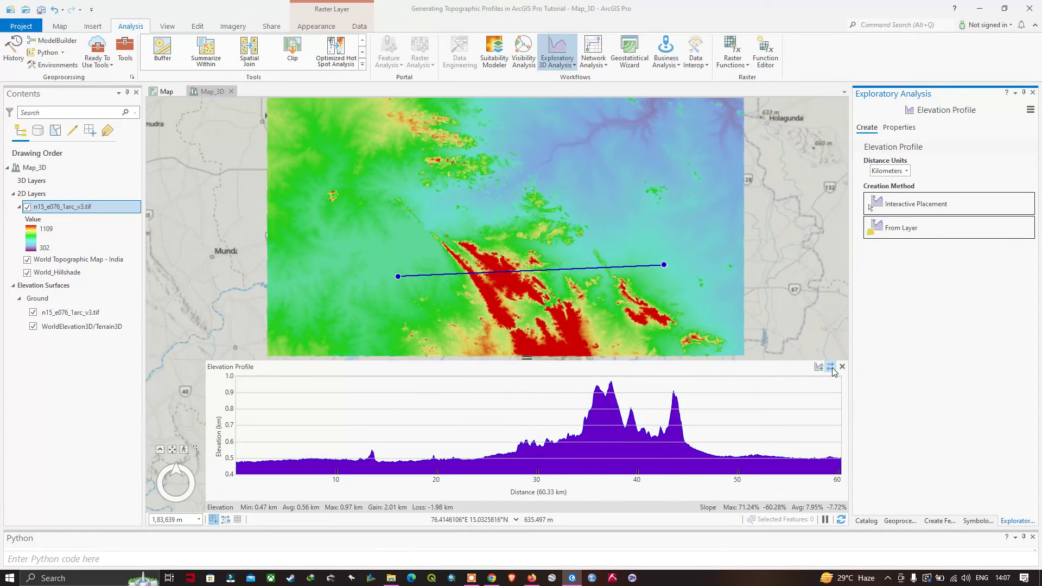
pyautogui.click(831, 368)
pyautogui.click(831, 368)
pyautogui.click(831, 367)
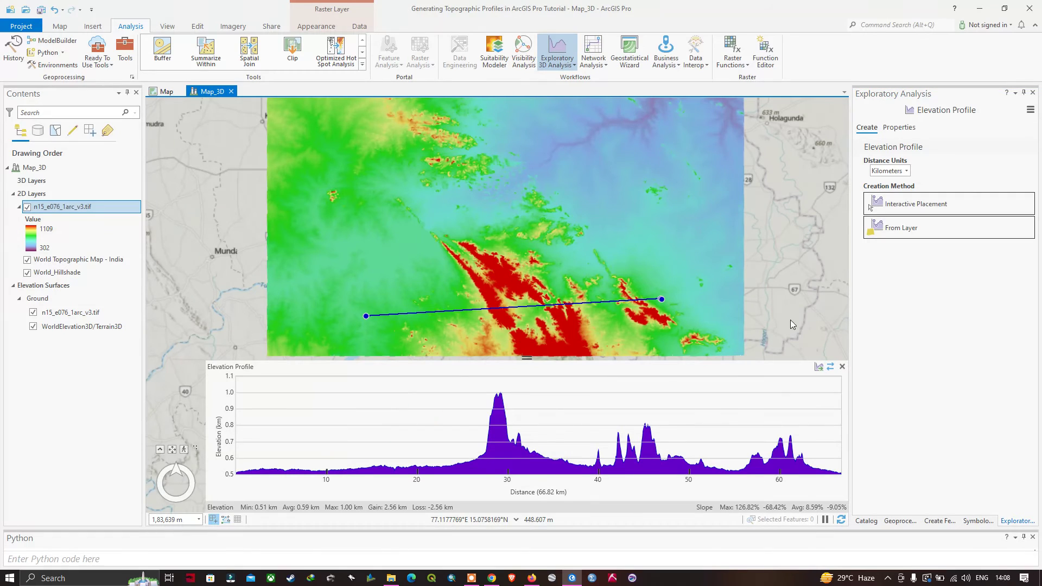
# Draw a new profile line diagonally from northwest to southeast along the red ridge
pyautogui.click(905, 210)
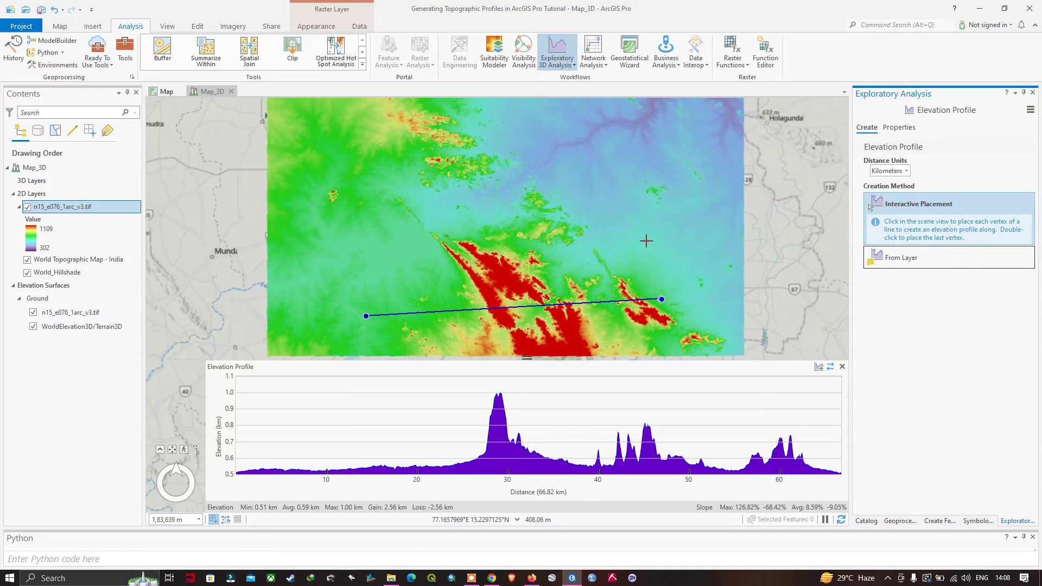
pyautogui.click(429, 235)
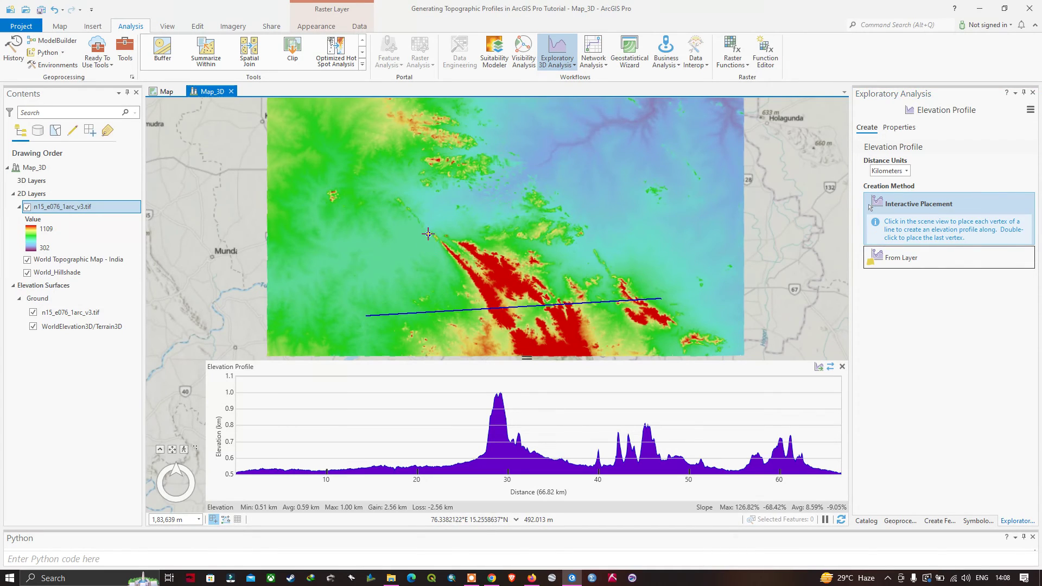
pyautogui.doubleClick(601, 320)
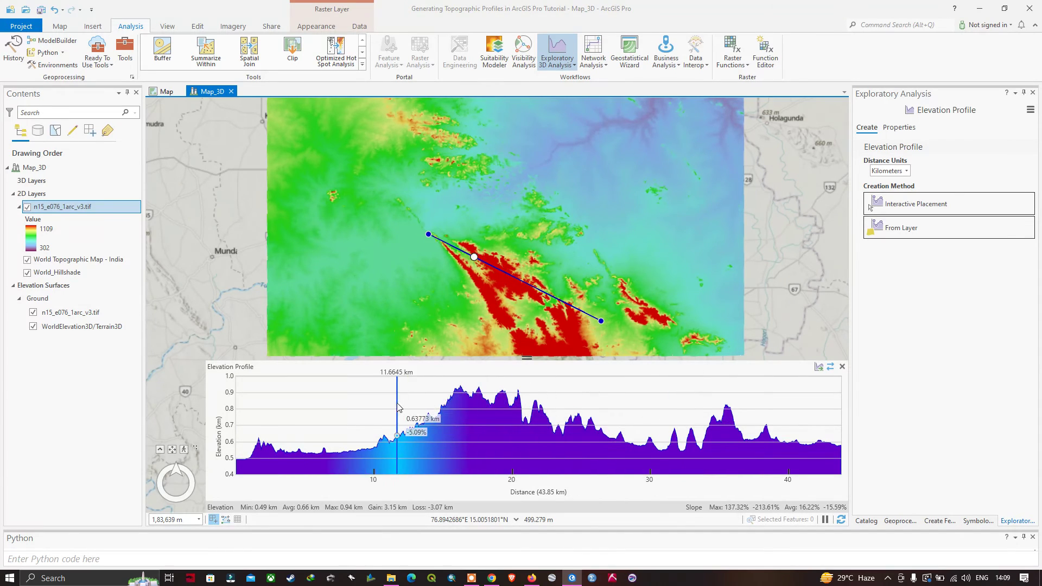
# Export the profile graph as an image named ElevationProfile_Graph in JPG format
pyautogui.click(820, 367)
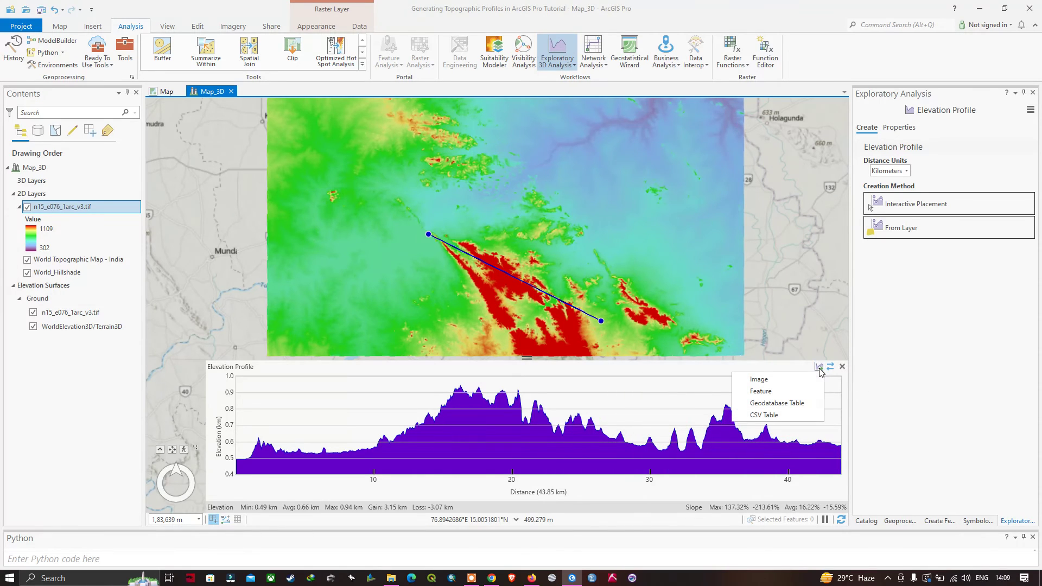
pyautogui.click(765, 380)
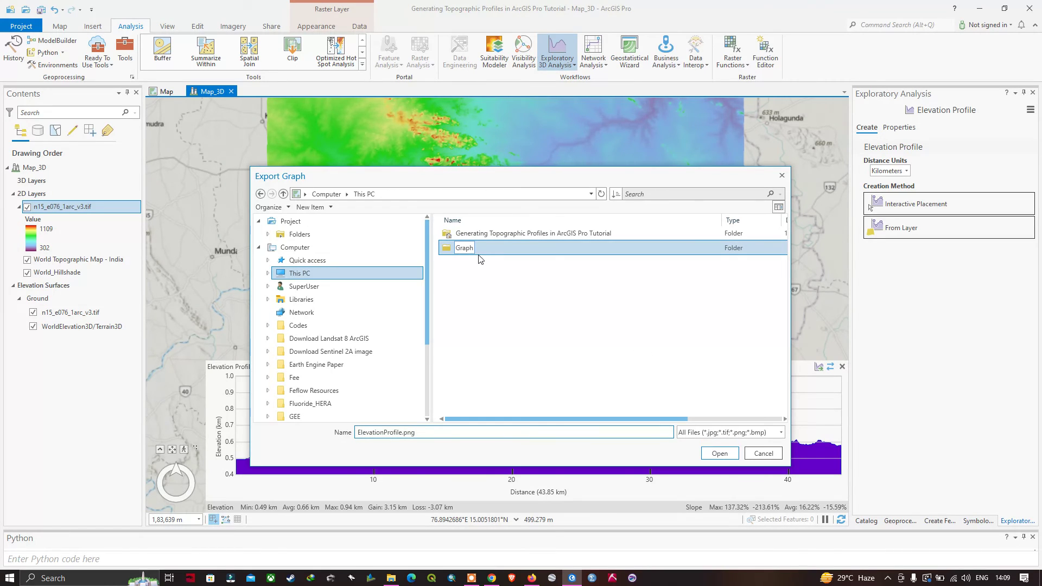
pyautogui.press('Return')
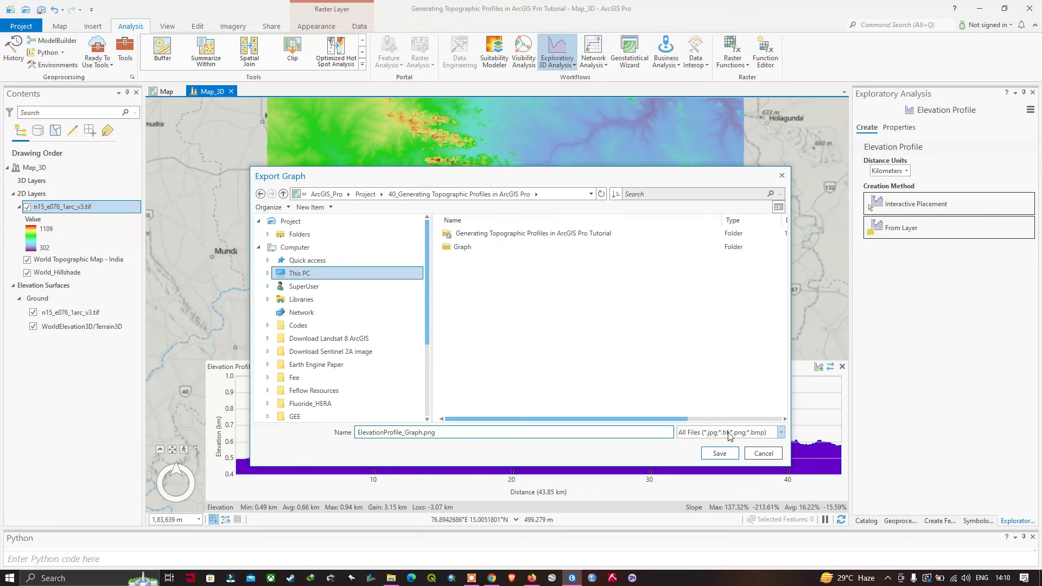
pyautogui.click(781, 432)
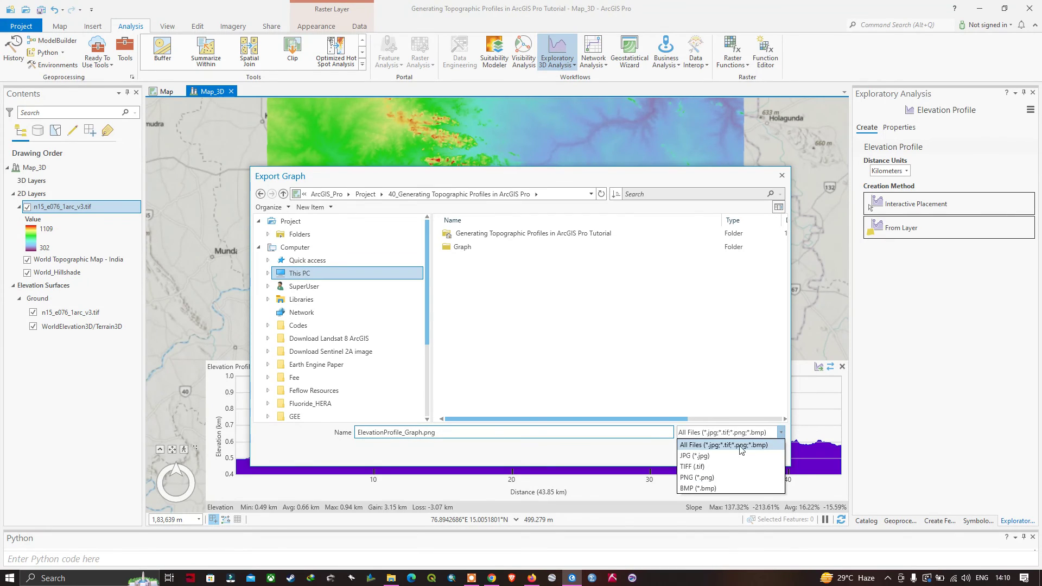
pyautogui.click(695, 456)
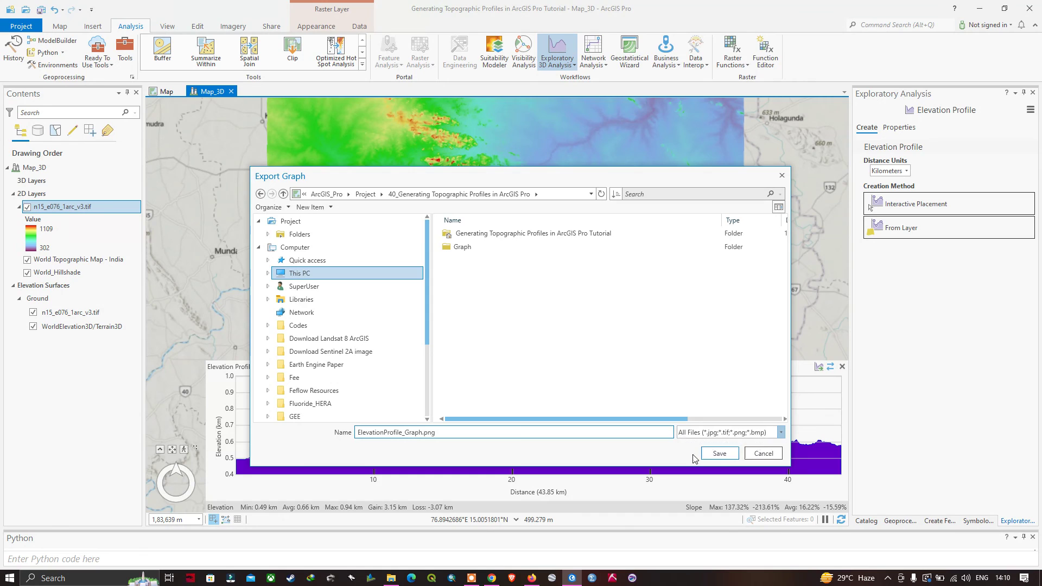
# Save ElevationProfile_Graph.jpg in the Graph folder and open it from File Explorer
pyautogui.click(469, 251)
pyautogui.doubleClick(466, 247)
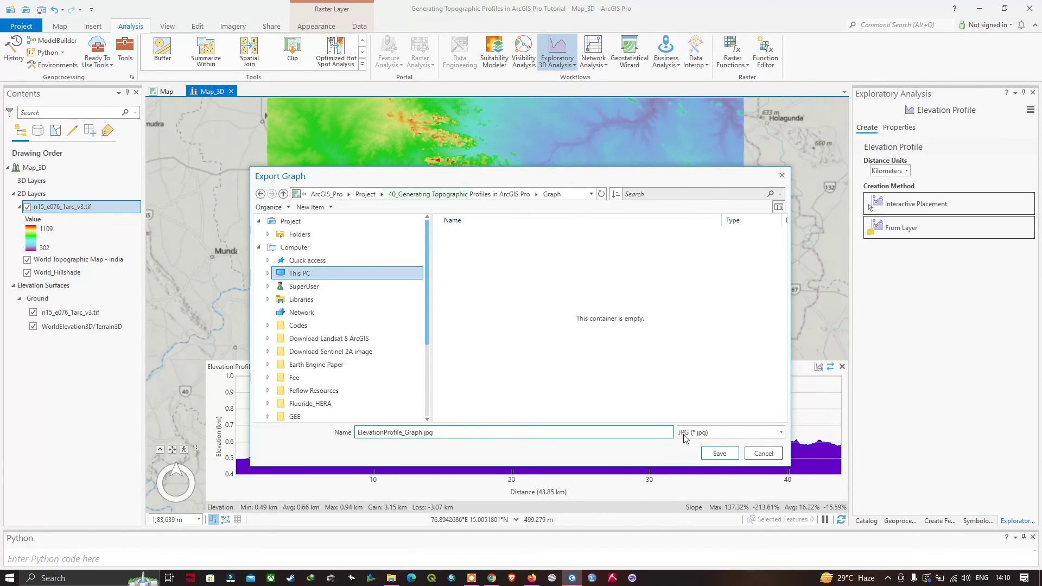
pyautogui.click(721, 454)
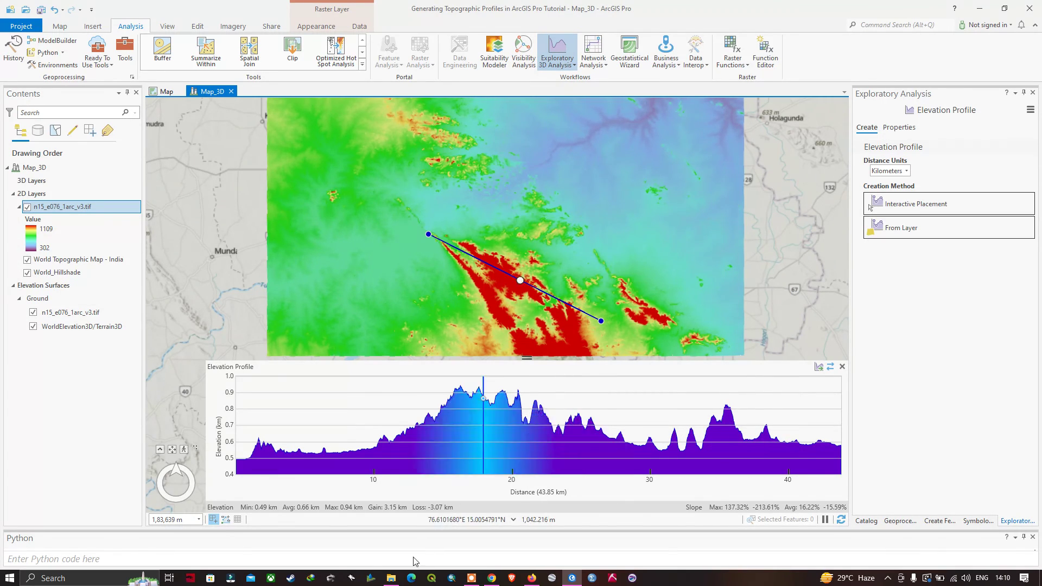
pyautogui.click(392, 580)
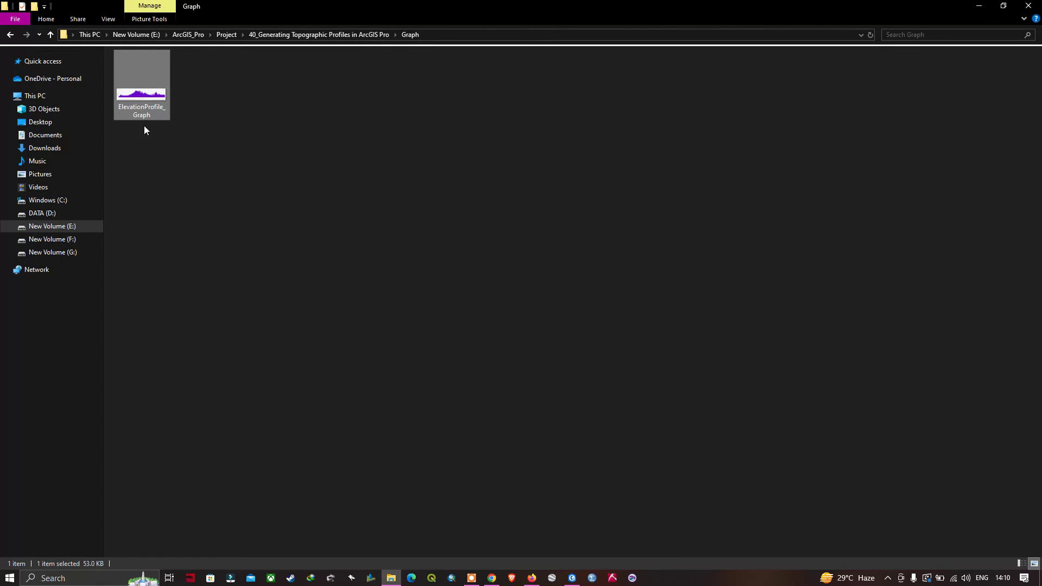
pyautogui.doubleClick(151, 97)
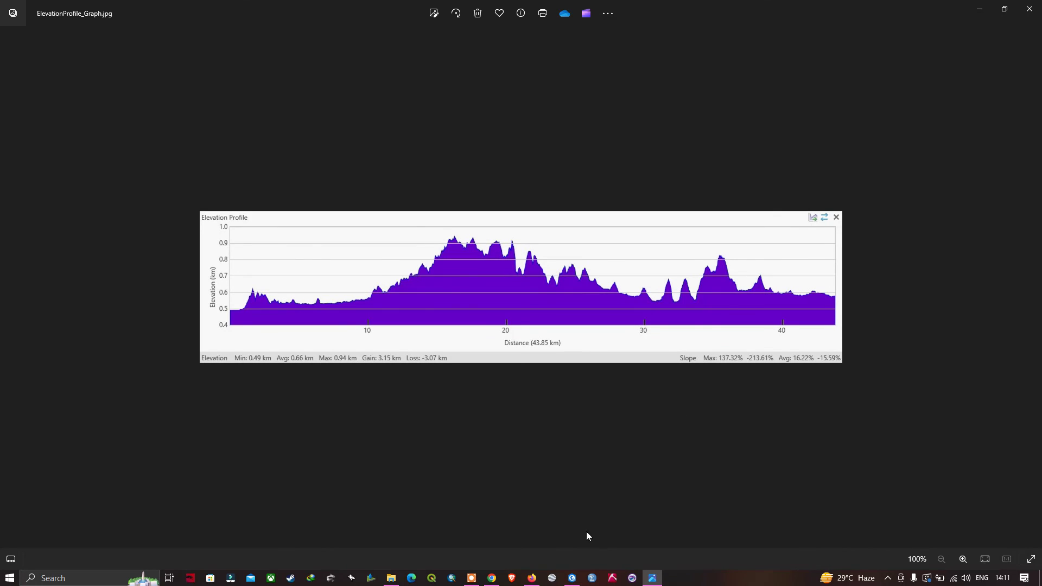
# Leave Photos and return to ArcGIS Pro's Map_3D scene with the 43.85 km profile chart
pyautogui.click(573, 579)
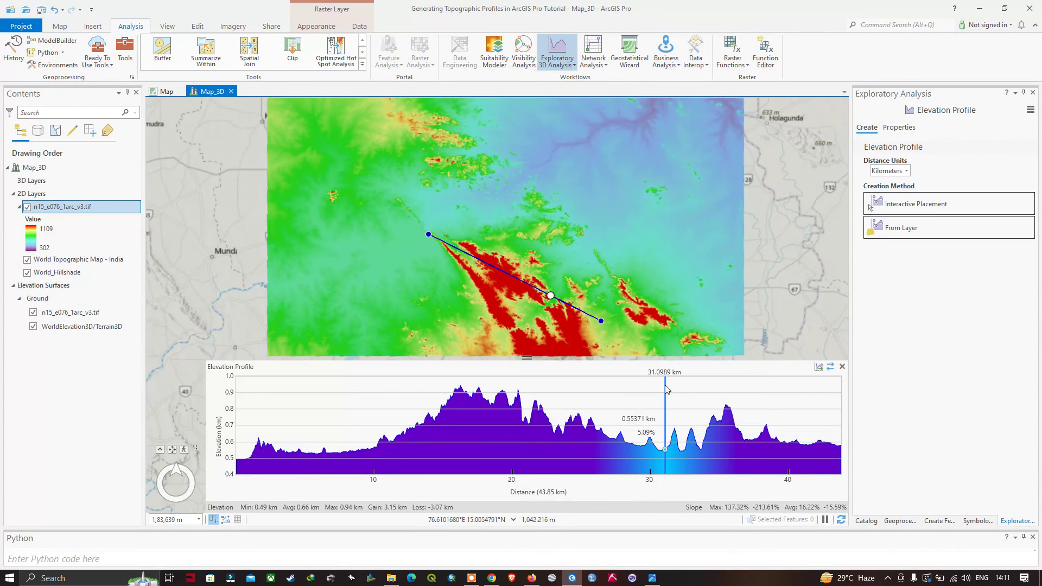